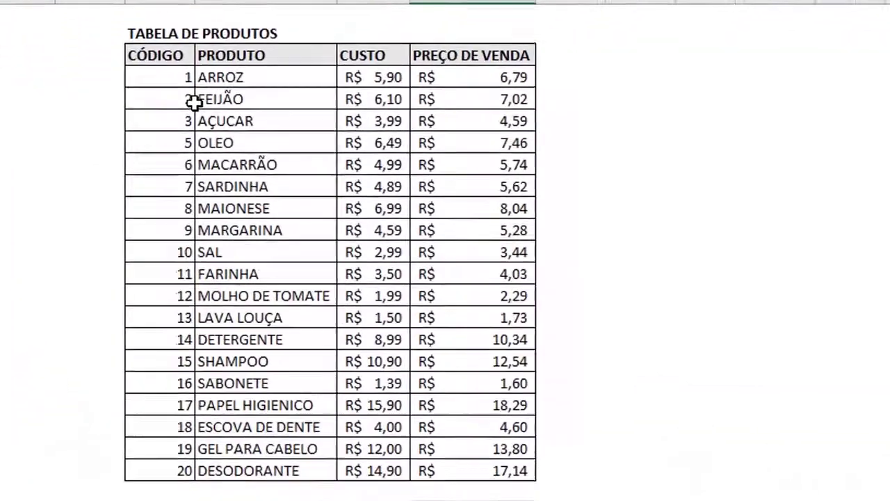
# Review the product table's code, product, cost and sale price columns using the ARROZ row.
pyautogui.click(170, 476)
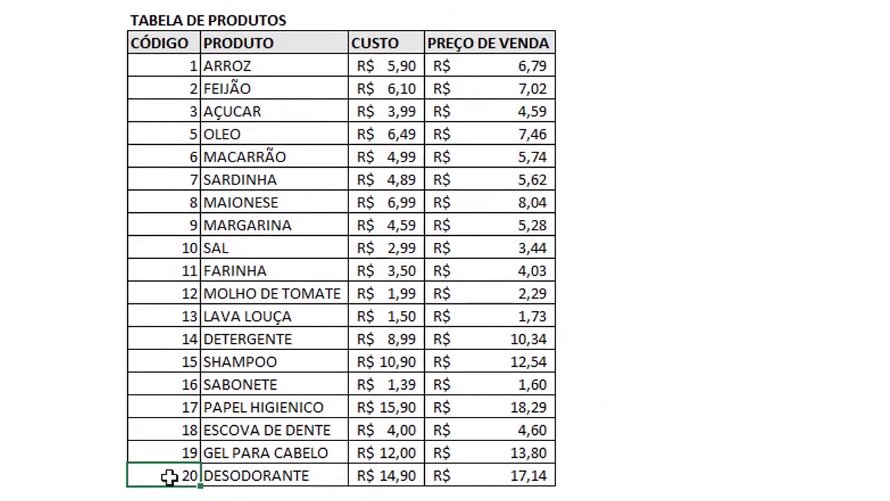
pyautogui.click(267, 61)
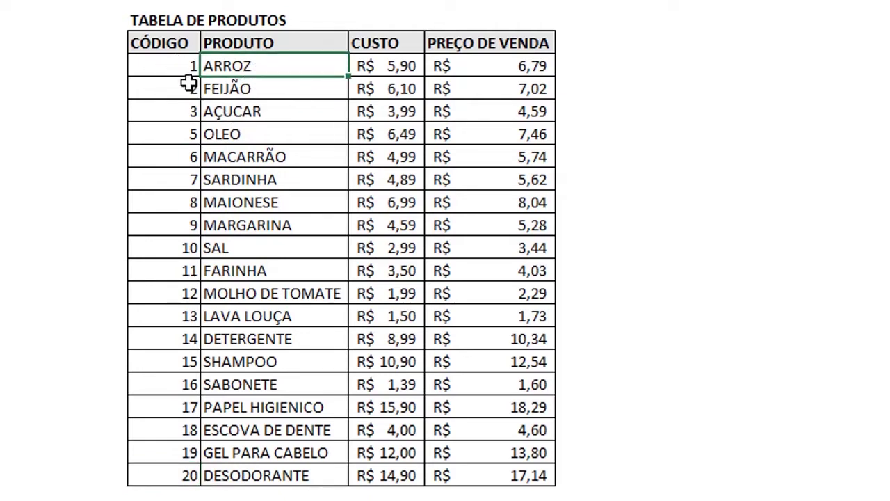
pyautogui.click(172, 66)
pyautogui.click(292, 72)
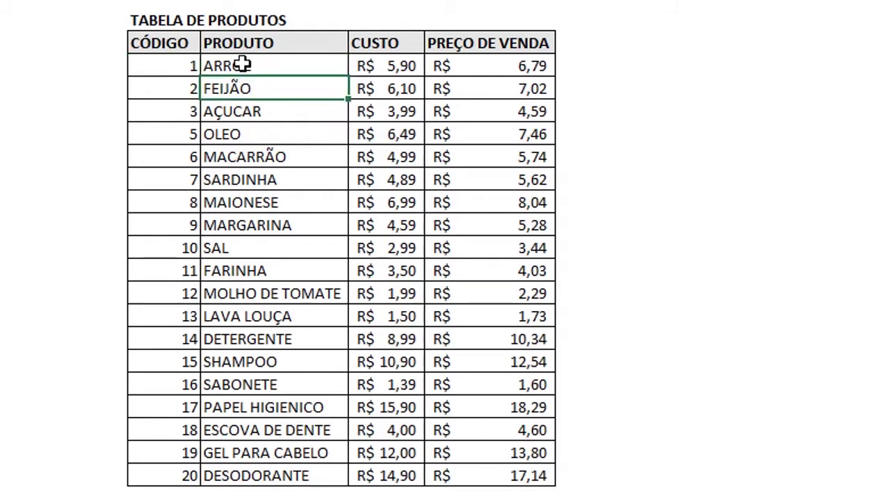
pyautogui.click(375, 66)
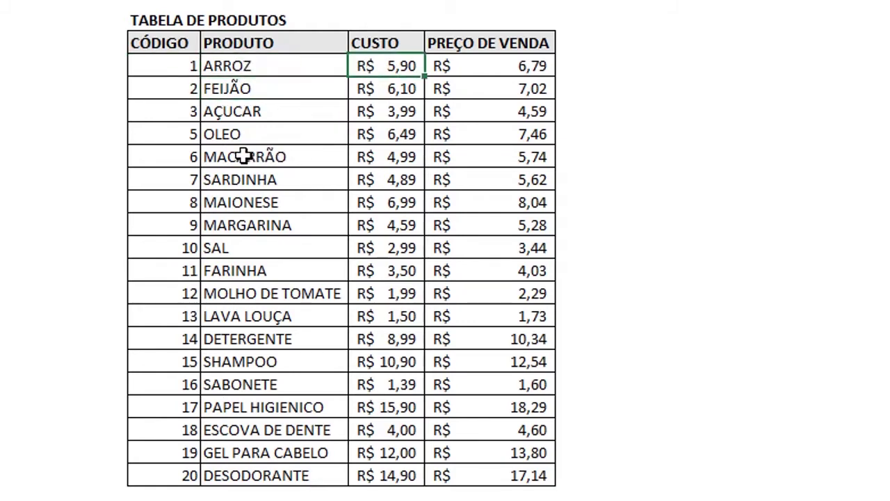
pyautogui.click(505, 69)
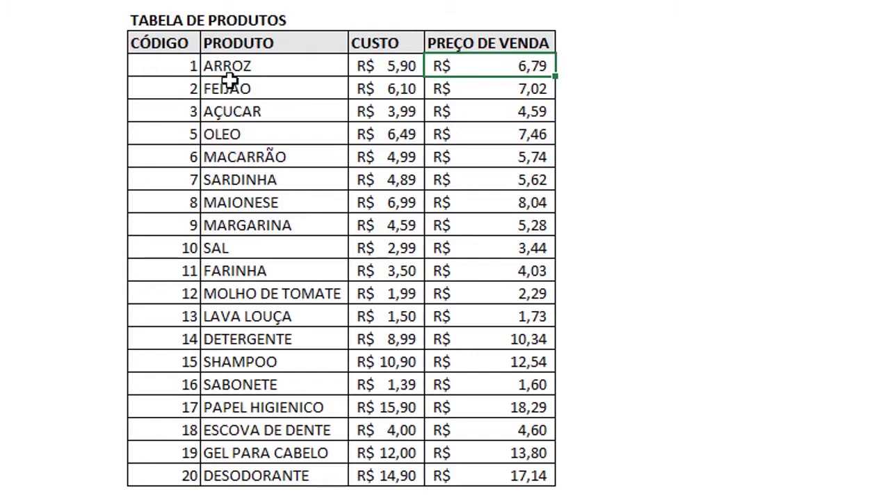
# Examine the product names and match ARROZ, FEIJÃO, AÇUCAR and OLEO with their codes.
pyautogui.moveTo(237, 66); pyautogui.dragTo(226, 470)
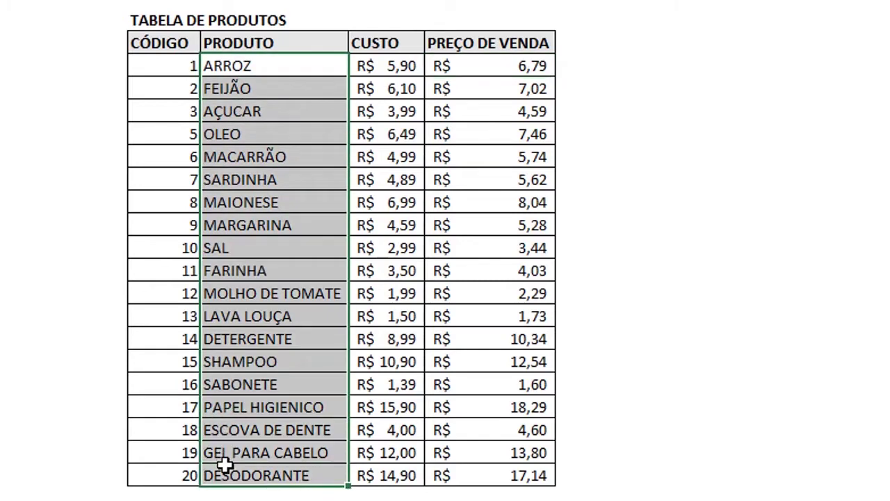
pyautogui.click(180, 83)
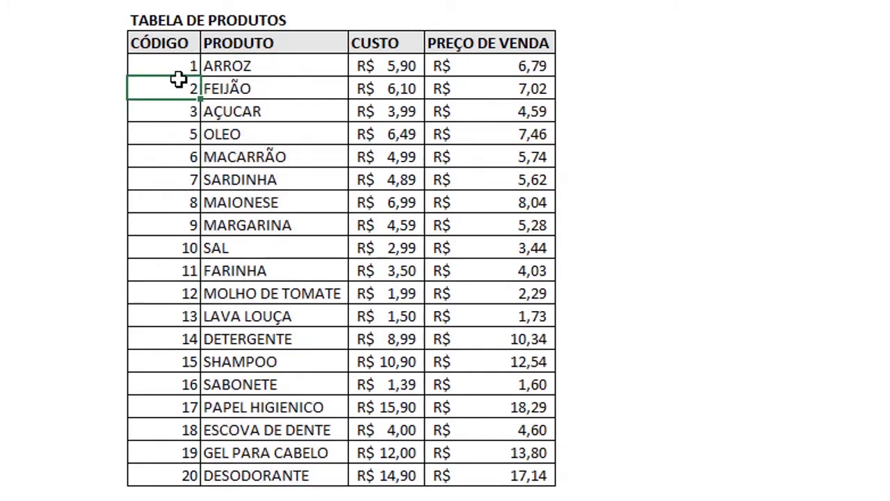
pyautogui.click(249, 64)
pyautogui.click(161, 71)
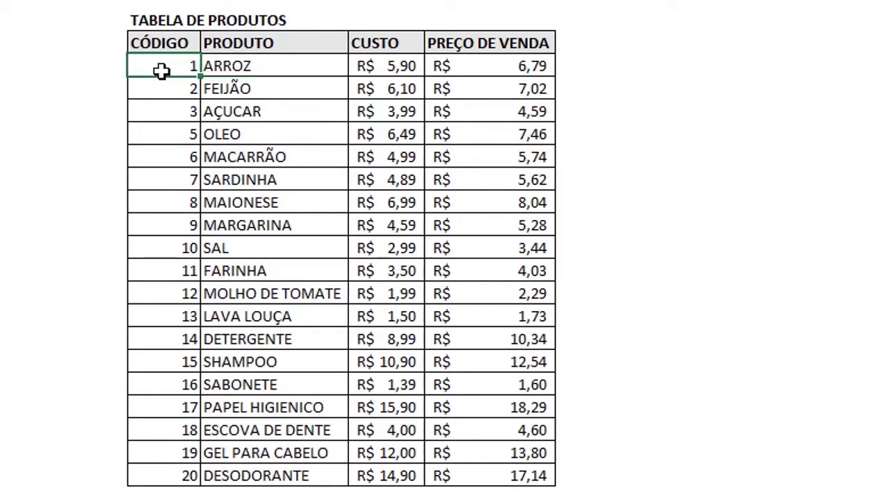
pyautogui.click(243, 86)
pyautogui.click(180, 94)
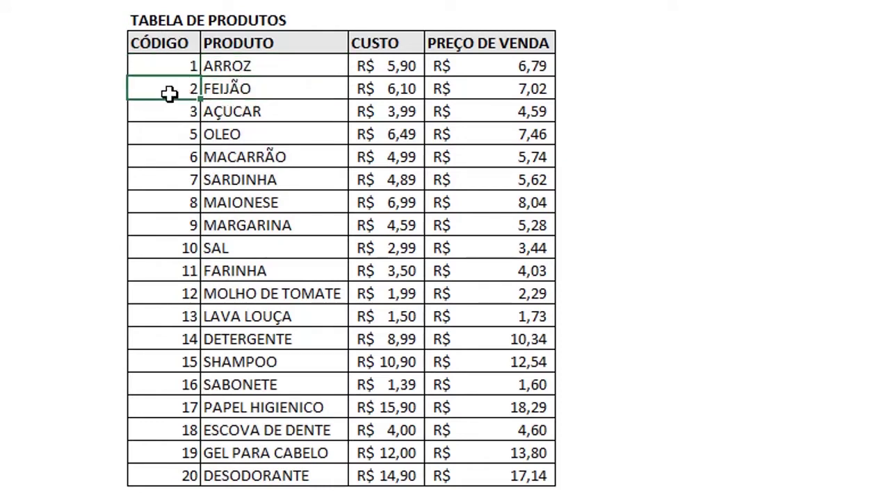
pyautogui.click(203, 117)
pyautogui.click(161, 115)
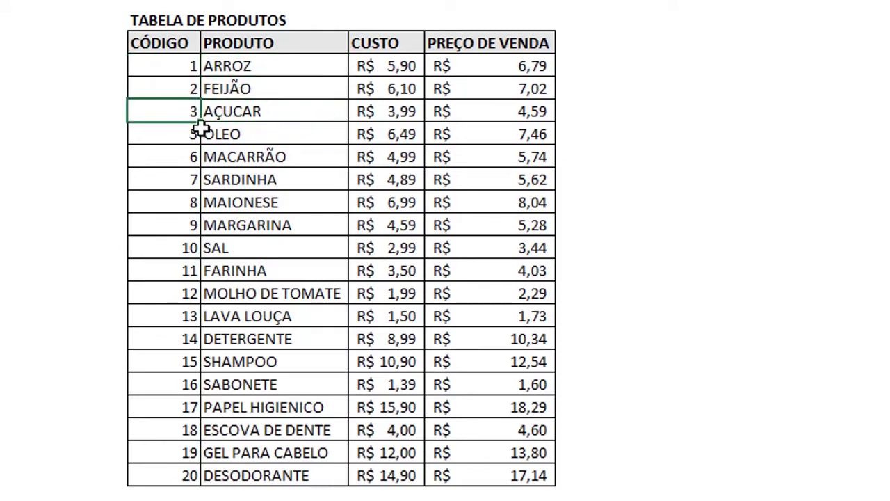
pyautogui.click(235, 132)
pyautogui.click(171, 137)
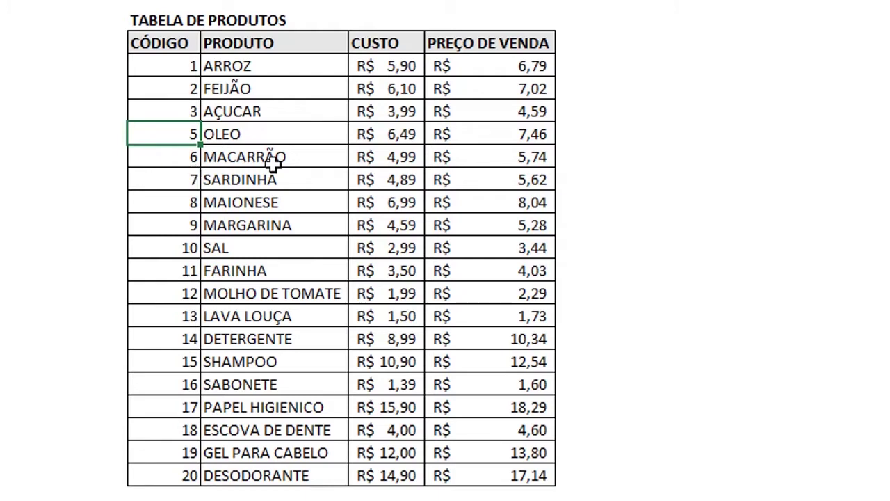
# Examine the ARROZ row's fields, the full code column and the table's extent on the TABELA DE PRODUTOS sheet.
pyautogui.click(459, 60)
pyautogui.click(169, 63)
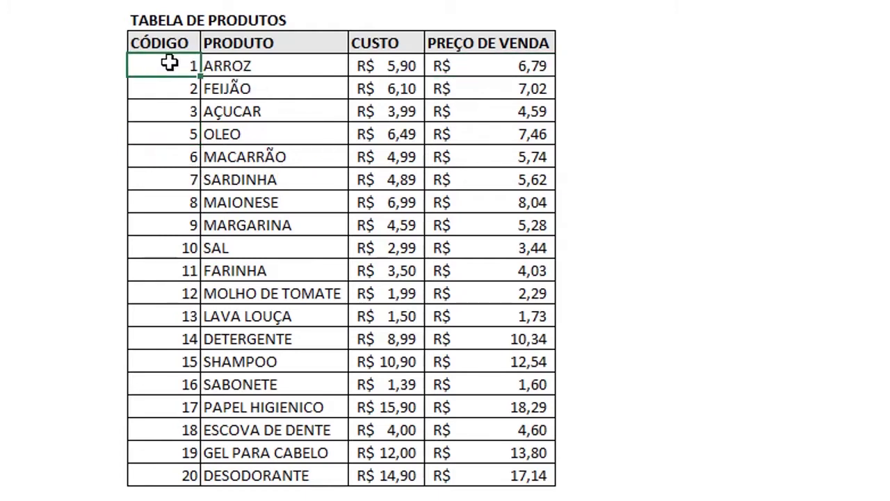
pyautogui.click(240, 64)
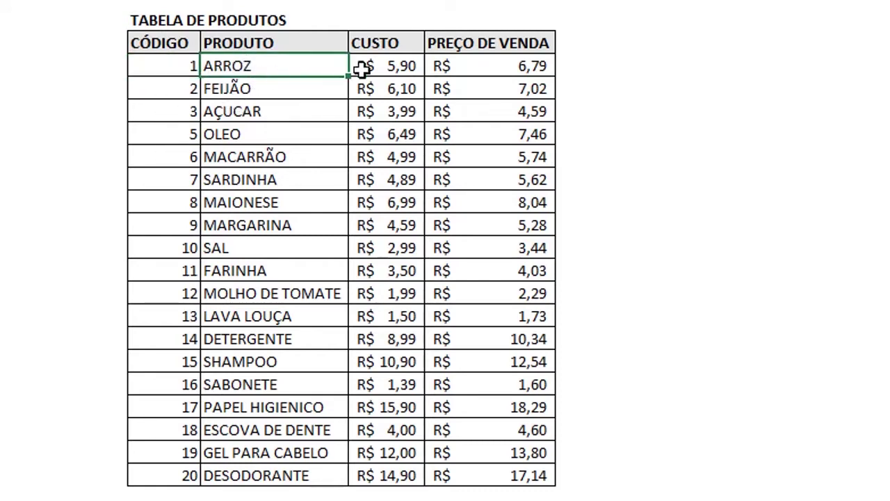
pyautogui.click(394, 67)
pyautogui.click(490, 61)
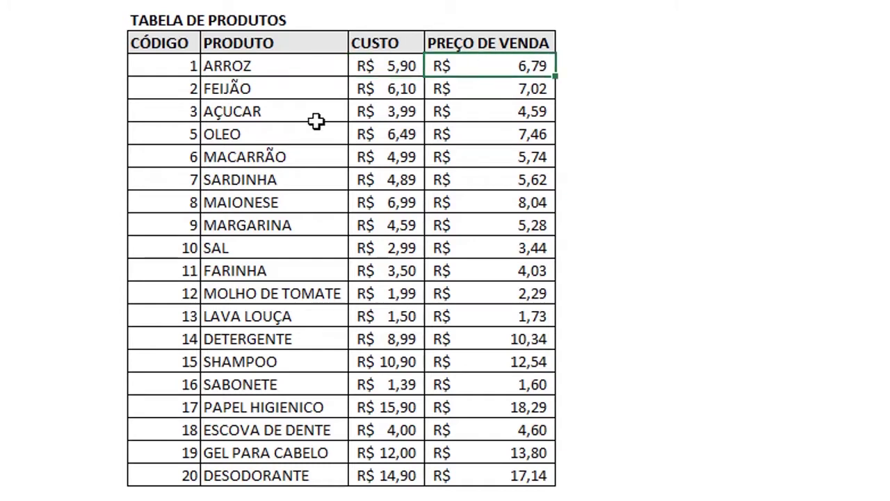
pyautogui.moveTo(195, 70); pyautogui.dragTo(155, 469)
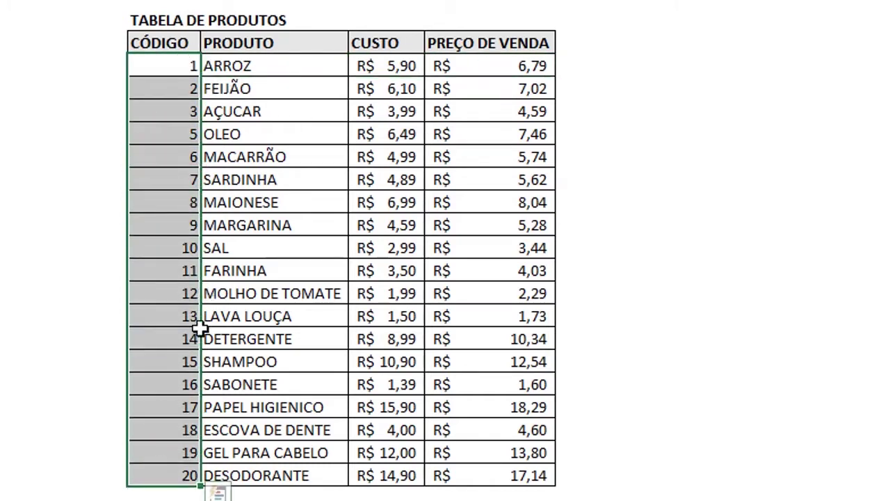
pyautogui.click(177, 67)
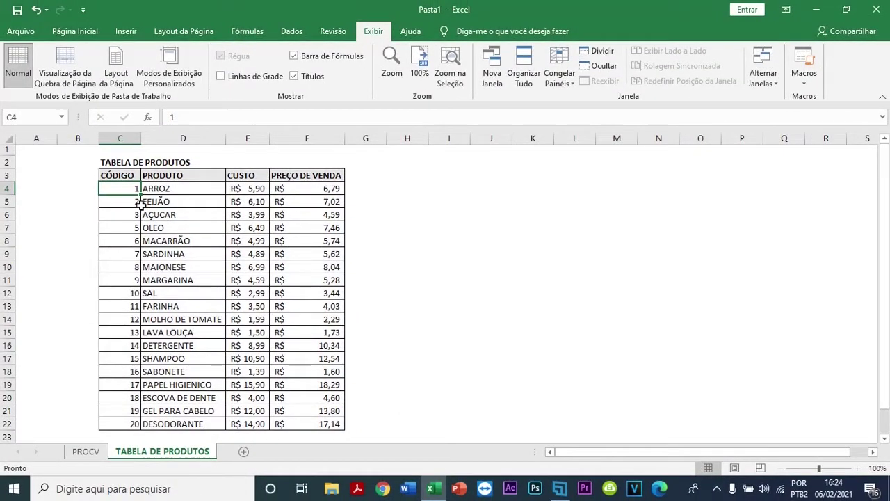
pyautogui.click(378, 178)
pyautogui.moveTo(115, 177); pyautogui.dragTo(269, 306)
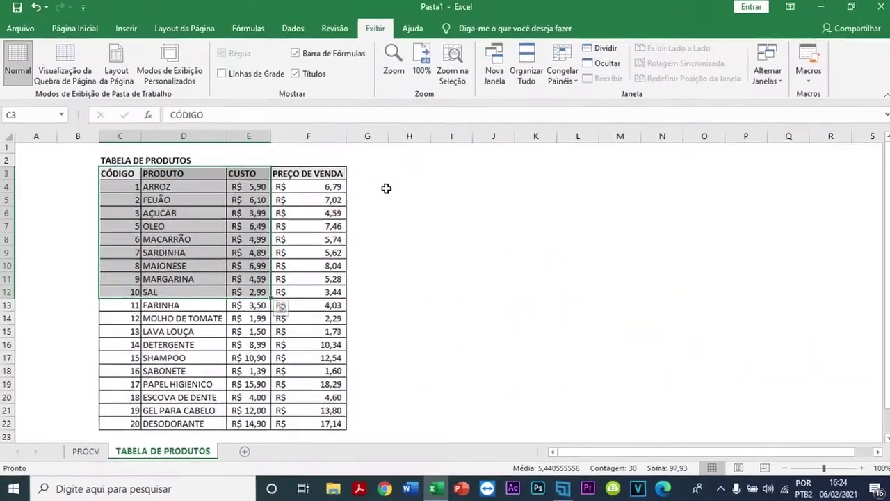
pyautogui.click(376, 201)
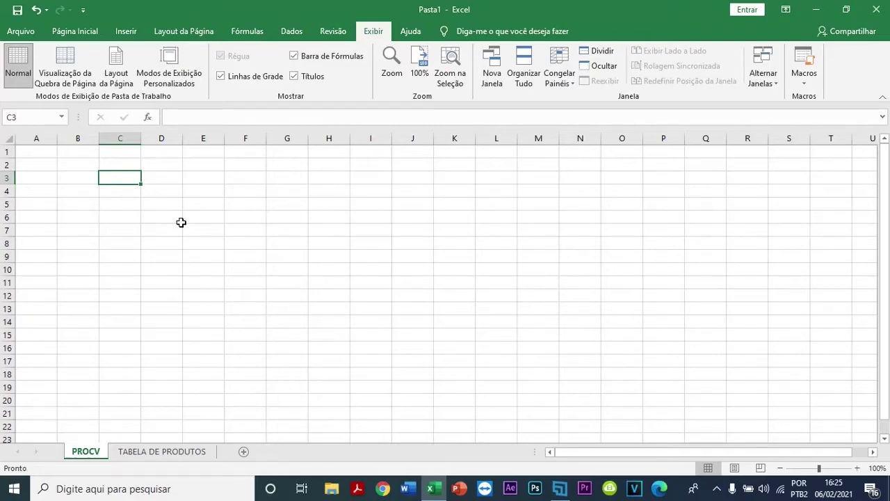
# Copy the header row C3:F3 from the TABELA DE PRODUTOS sheet into cell C3 of the PROCV sheet.
pyautogui.click(173, 454)
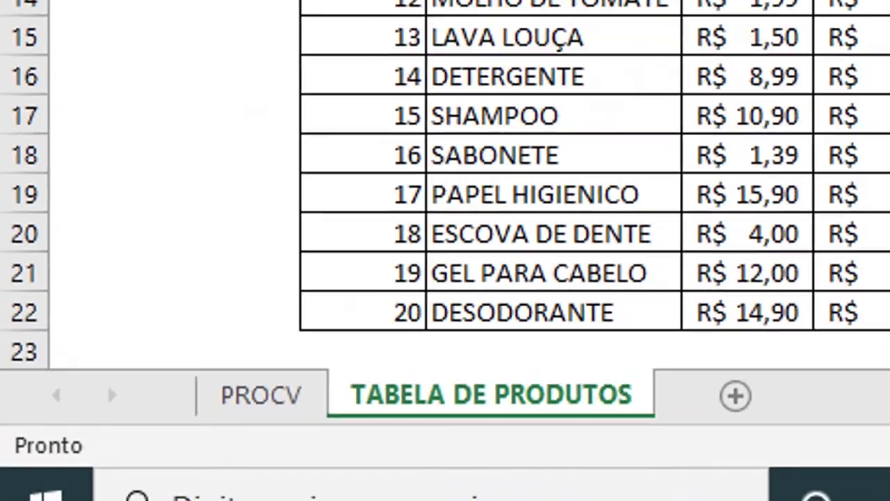
pyautogui.moveTo(133, 139); pyautogui.dragTo(306, 175)
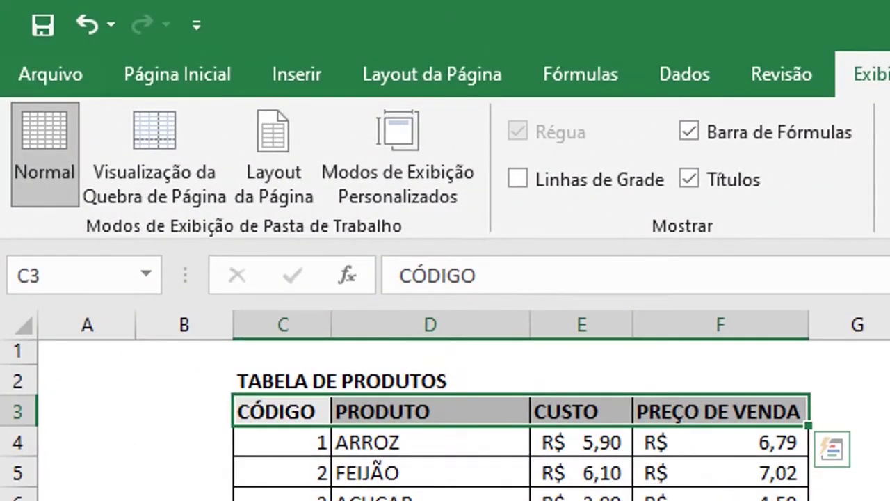
pyautogui.hotkey('ctrl', 'c')
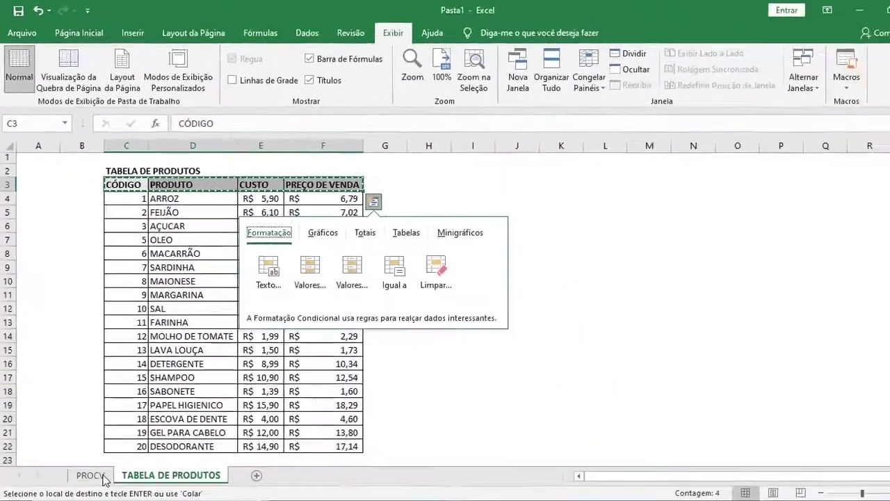
pyautogui.click(89, 477)
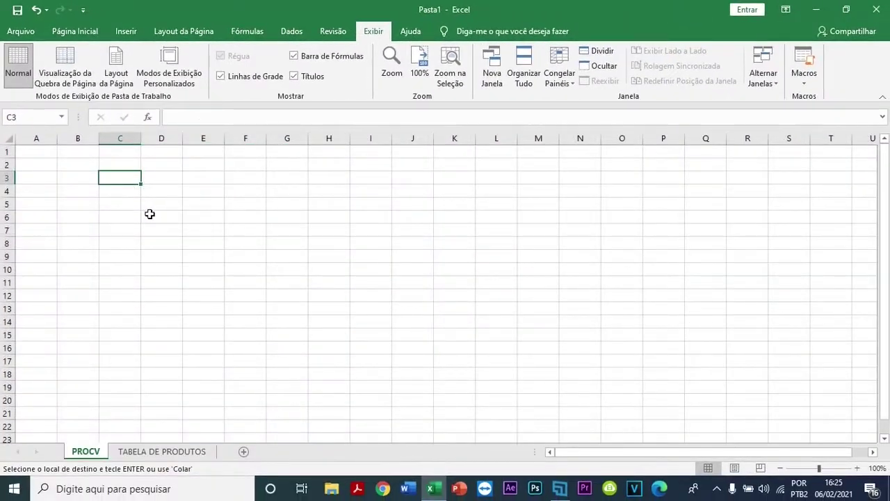
pyautogui.hotkey('ctrl', 'v')
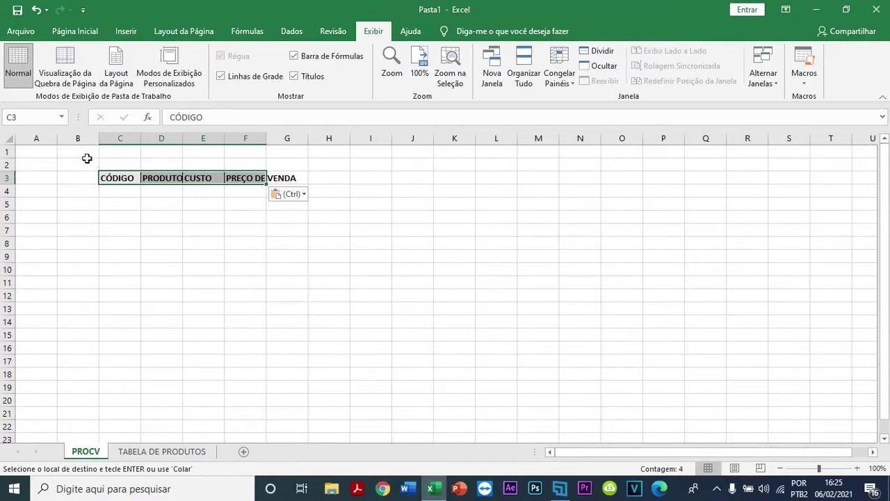
# Autofit all column widths on the PROCV sheet to their header text.
pyautogui.click(5, 138)
pyautogui.doubleClick(140, 138)
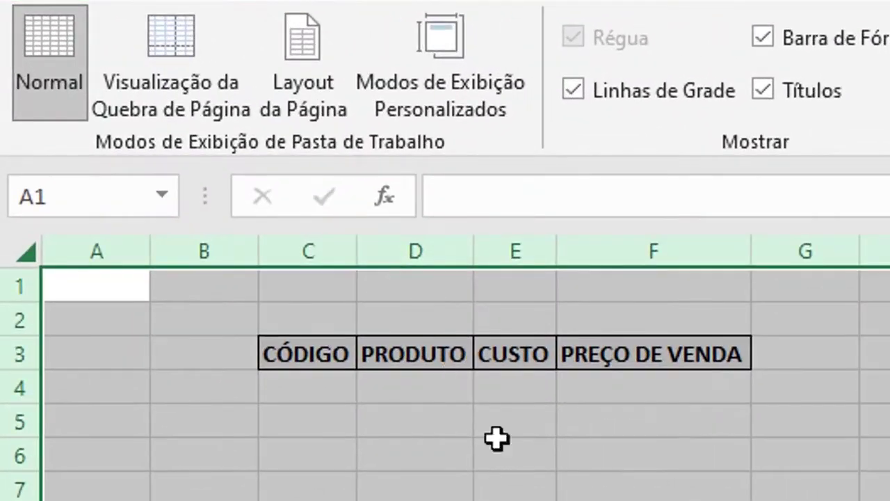
pyautogui.click(199, 242)
# Apply borders around every cell of the header row and the empty row below it, C3:F4.
pyautogui.moveTo(294, 355); pyautogui.dragTo(661, 401)
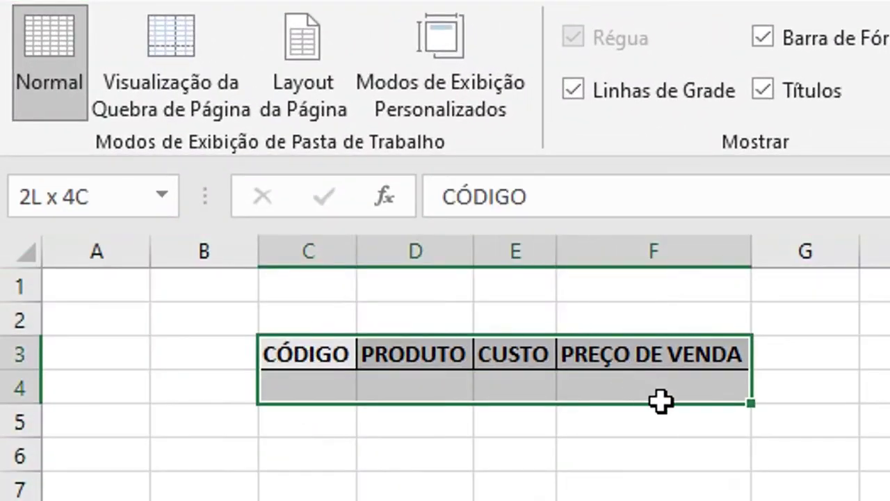
pyautogui.hotkey('ctrl', 'c')
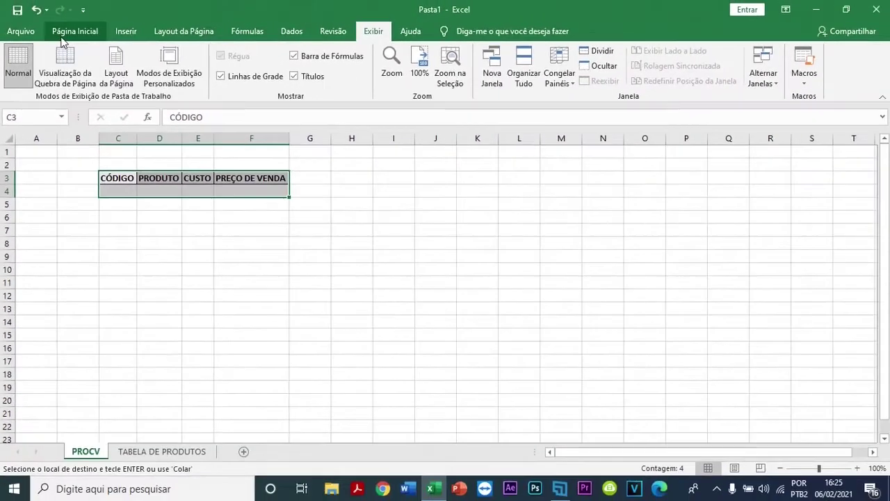
pyautogui.click(79, 33)
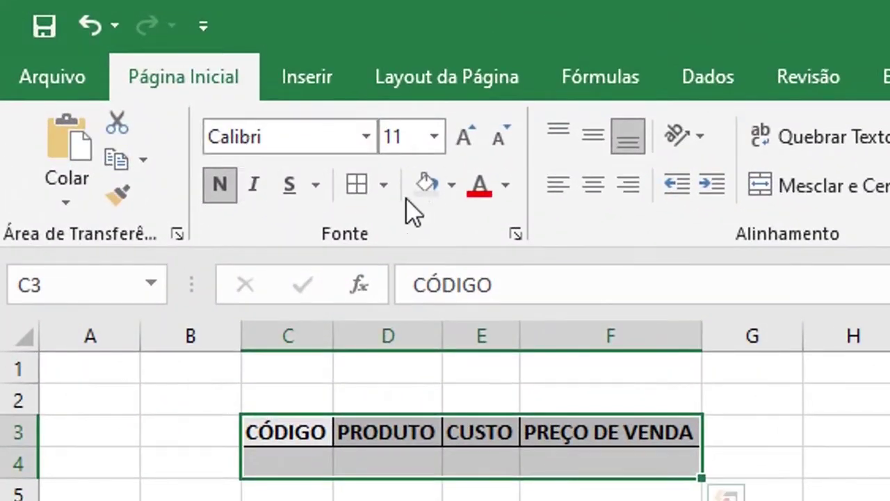
pyautogui.click(360, 185)
pyautogui.click(339, 482)
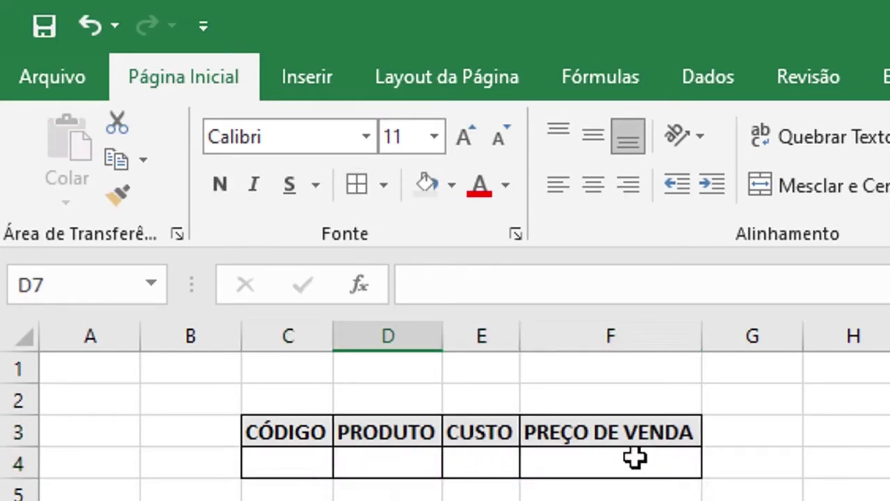
pyautogui.moveTo(862, 494); pyautogui.dragTo(889, 500)
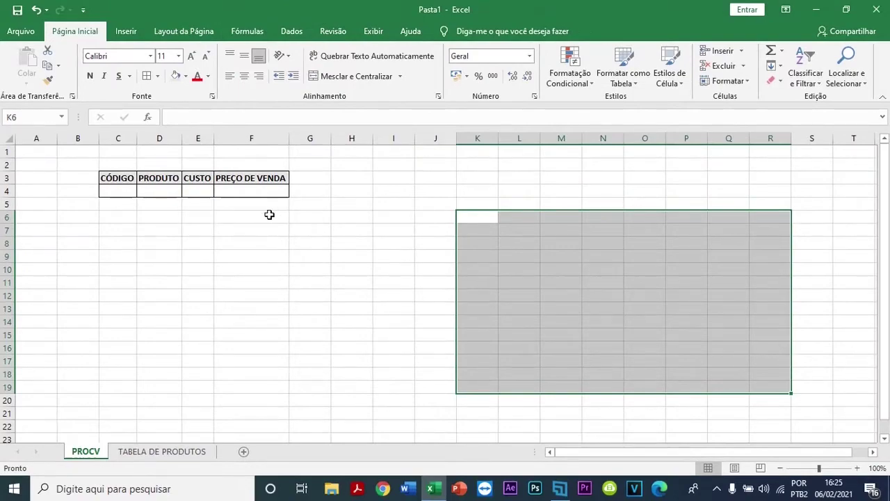
pyautogui.click(263, 239)
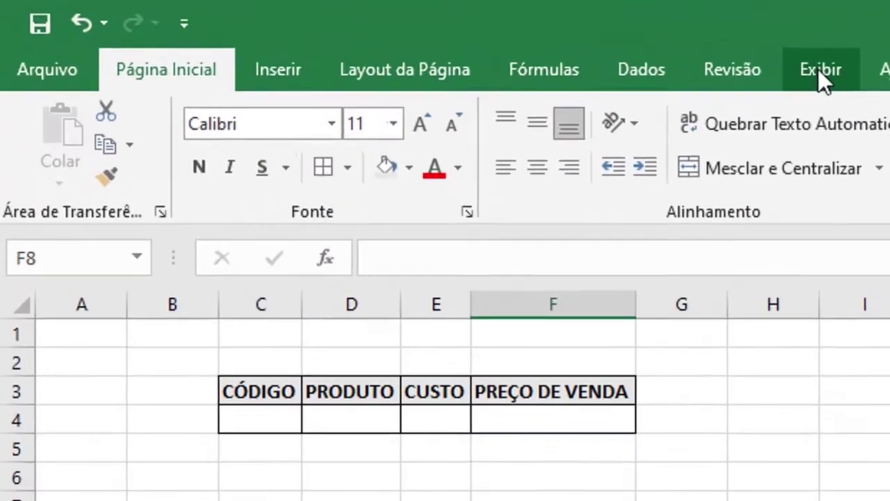
# Hide the gridlines on the PROCV sheet.
pyautogui.click(373, 31)
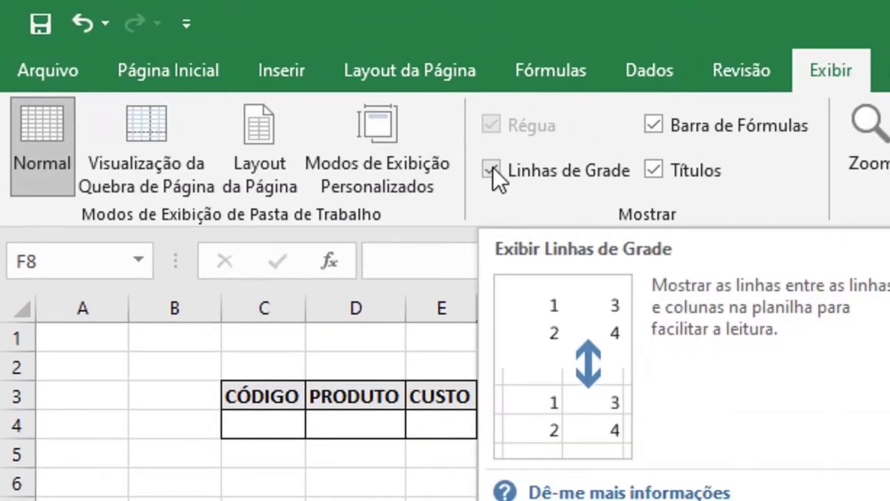
pyautogui.click(493, 168)
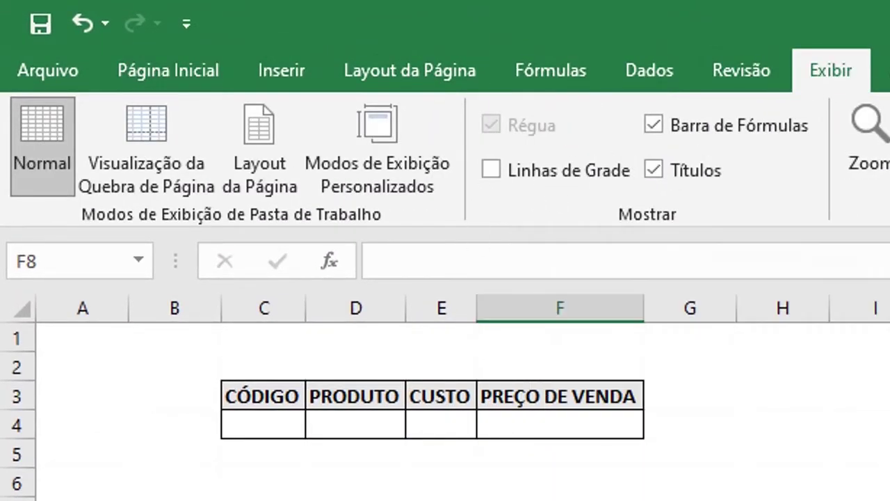
pyautogui.moveTo(889, 395); pyautogui.dragTo(889, 500)
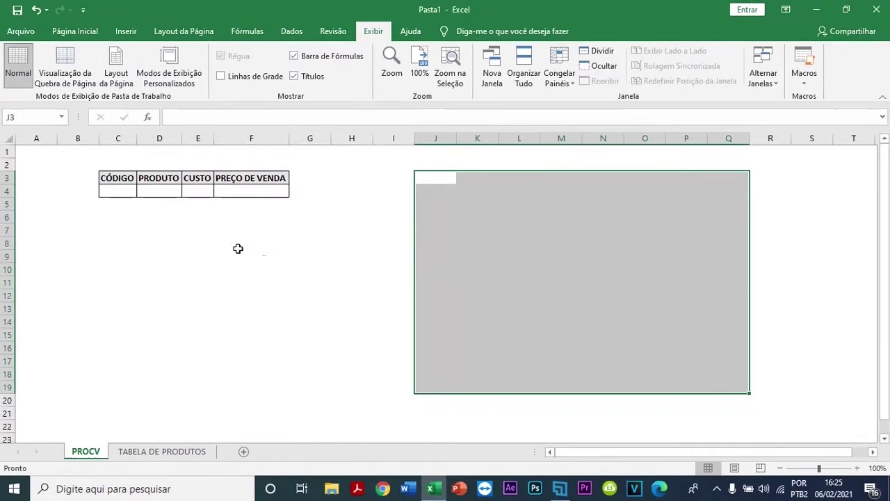
pyautogui.click(202, 242)
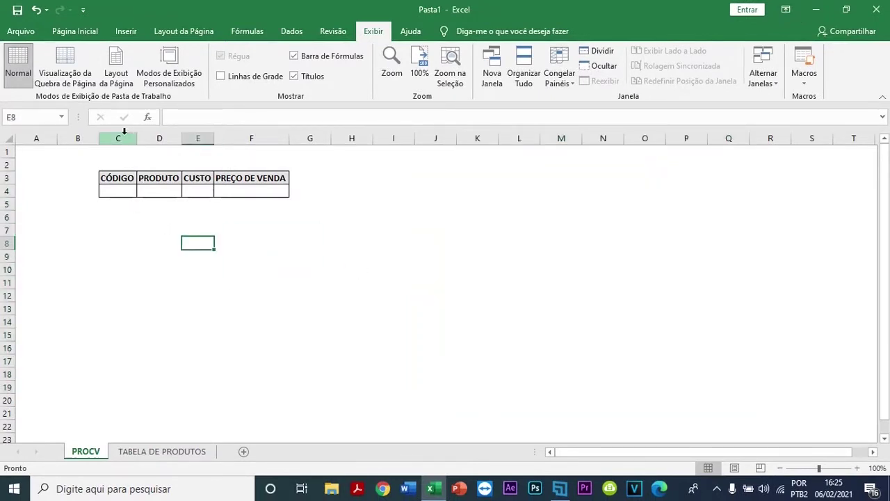
# Widen columns C through G on the PROCV sheet to an equal, larger width.
pyautogui.moveTo(119, 139); pyautogui.dragTo(295, 141)
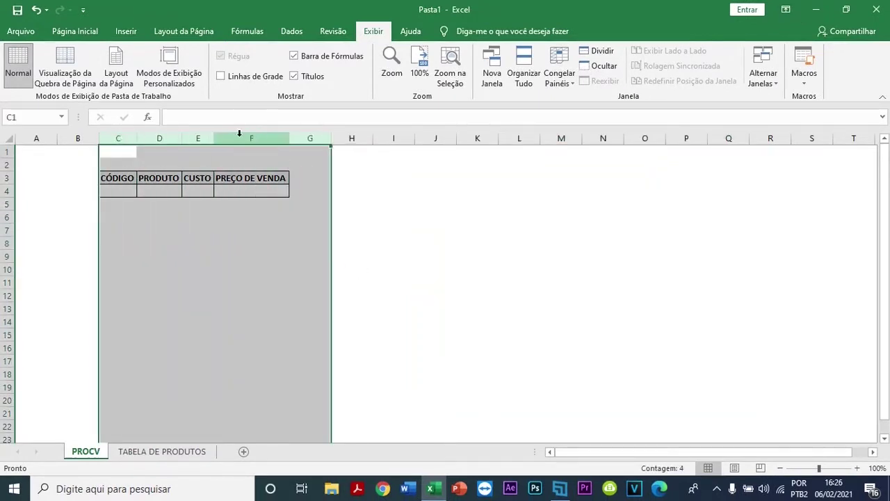
pyautogui.moveTo(213, 137); pyautogui.dragTo(286, 141)
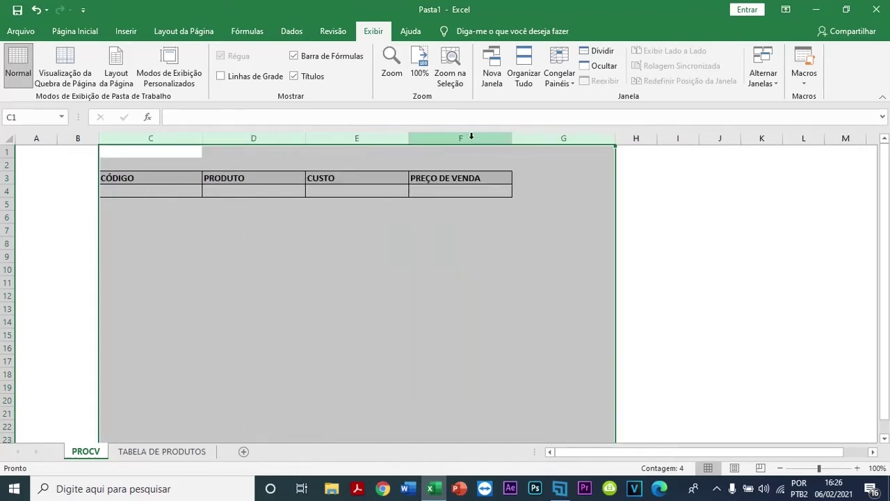
pyautogui.moveTo(510, 137); pyautogui.dragTo(525, 137)
pyautogui.click(354, 230)
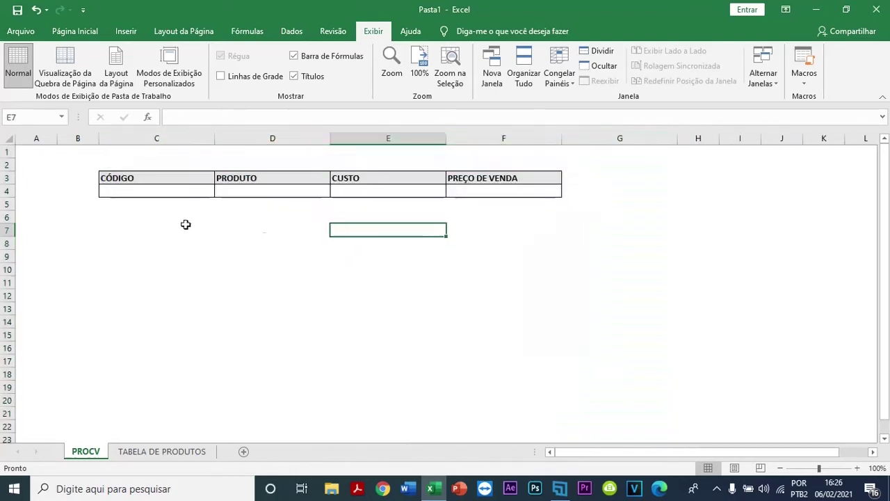
# Compare the CÓDIGO, PRODUTO, CUSTO and PREÇO DE VENDA headers on both sheets and examine the empty row C4:F4 on PROCV.
pyautogui.moveTo(131, 176); pyautogui.dragTo(491, 176)
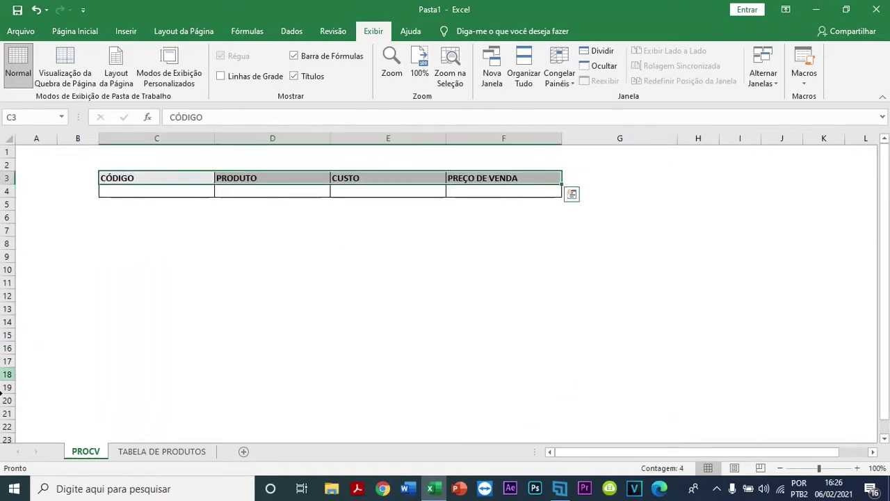
pyautogui.click(188, 453)
pyautogui.click(135, 211)
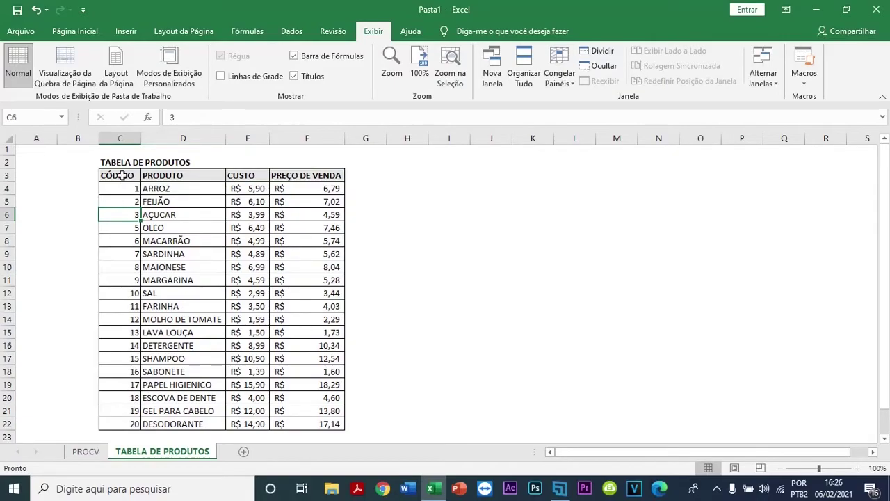
pyautogui.click(121, 175)
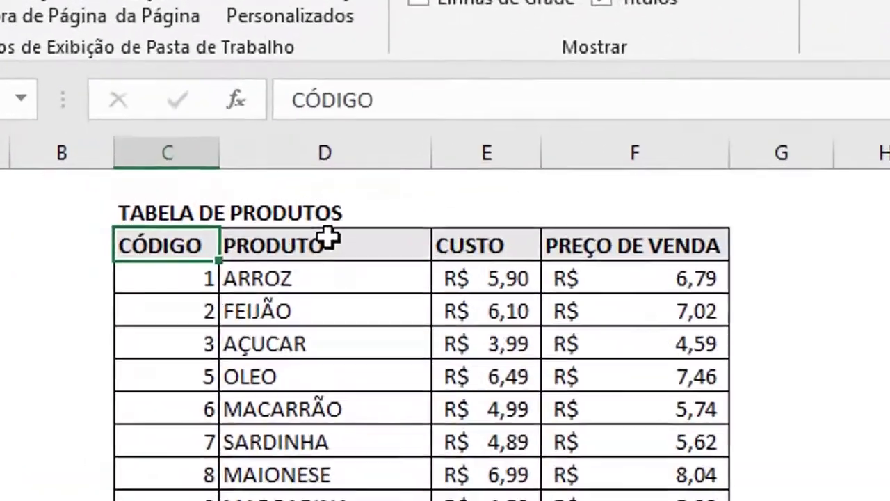
pyautogui.click(334, 243)
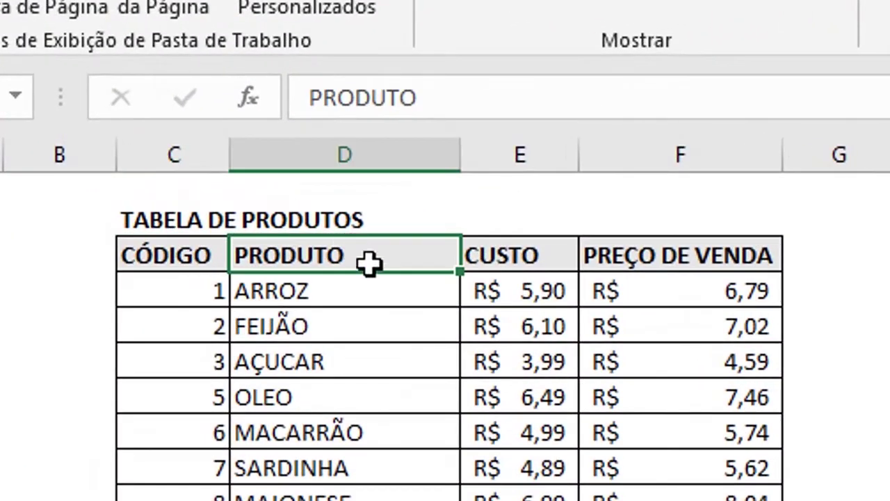
pyautogui.click(502, 251)
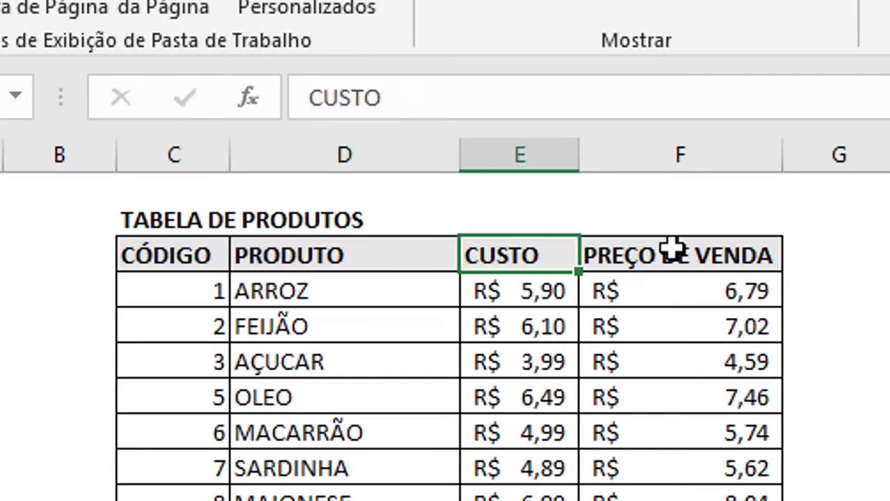
pyautogui.click(701, 249)
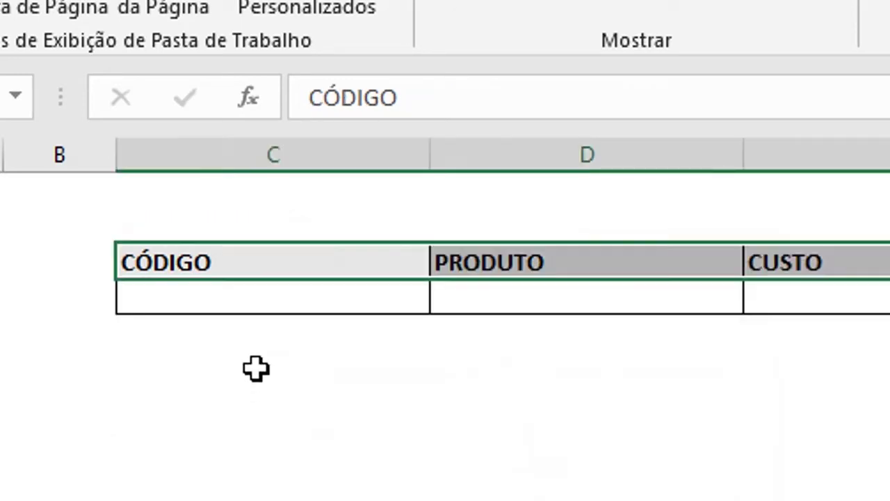
pyautogui.click(245, 367)
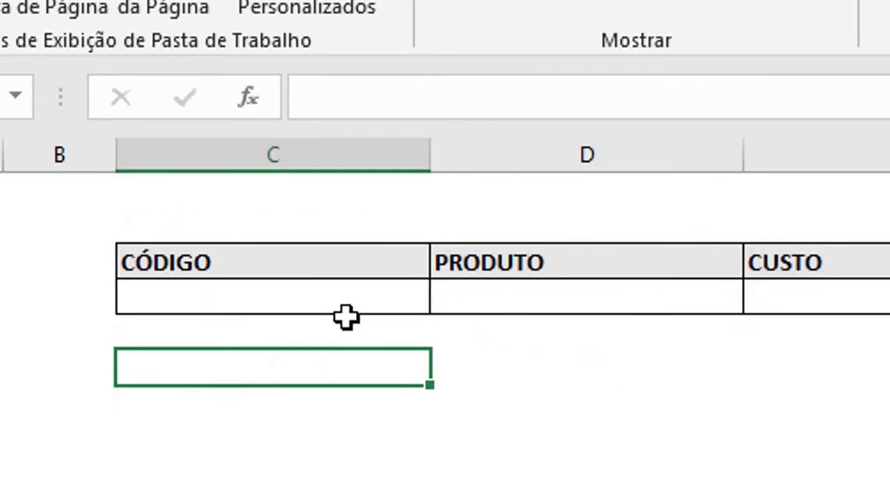
pyautogui.moveTo(369, 303); pyautogui.dragTo(862, 299)
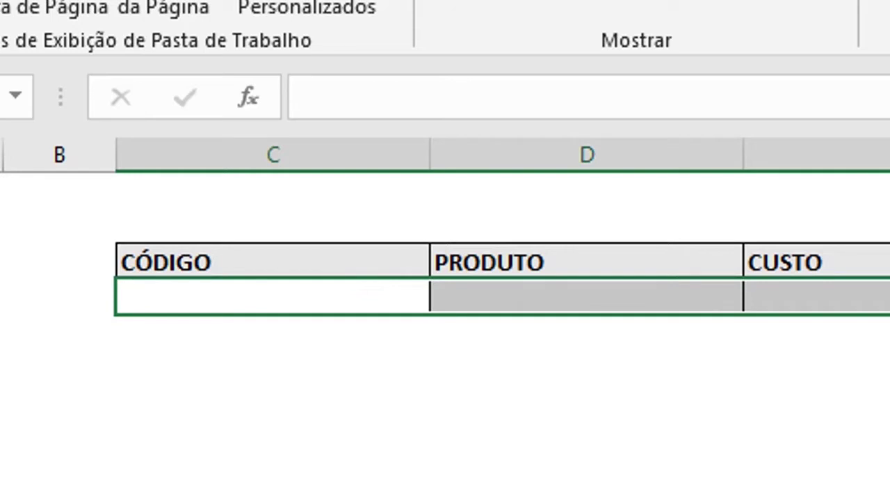
# Enter 1 as the product code in cell C4 of the PROCV sheet.
pyautogui.click(203, 283)
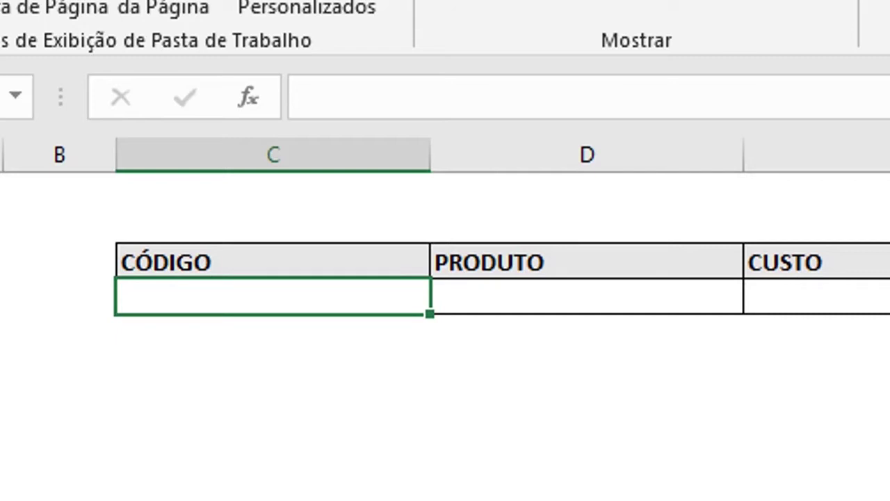
pyautogui.write('1')
pyautogui.press('Return')
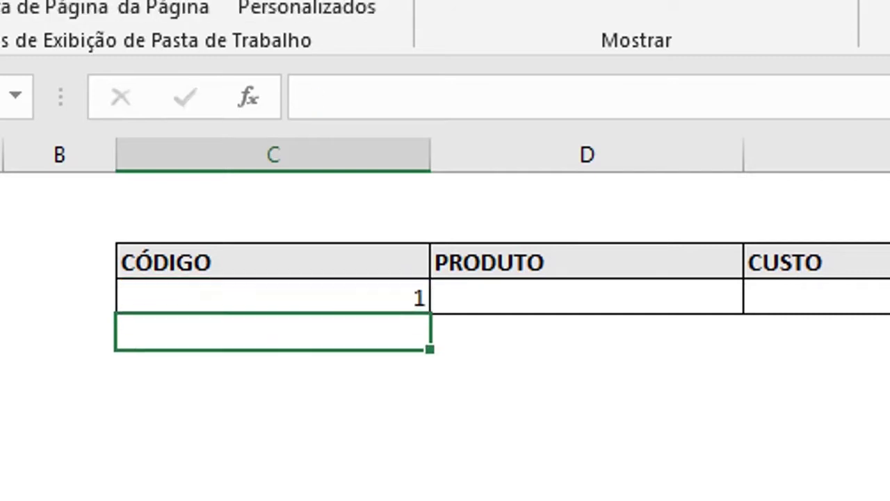
pyautogui.press('Up')
pyautogui.press('Right')
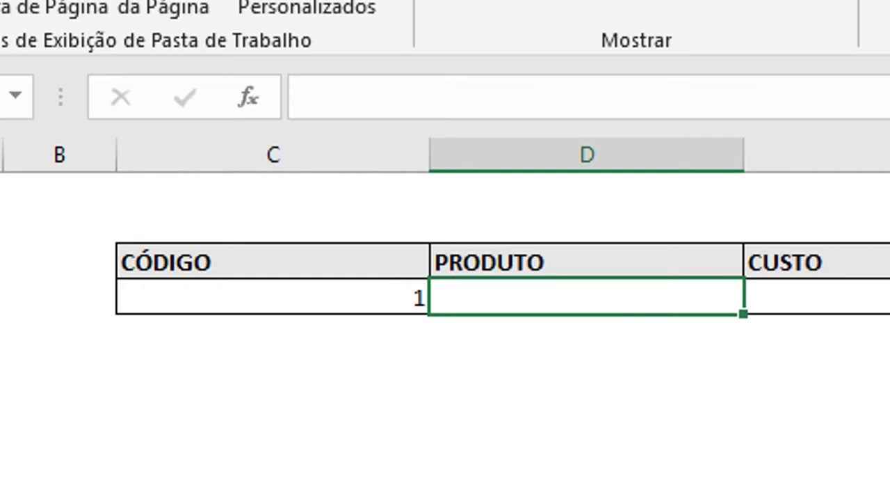
pyautogui.press('Left')
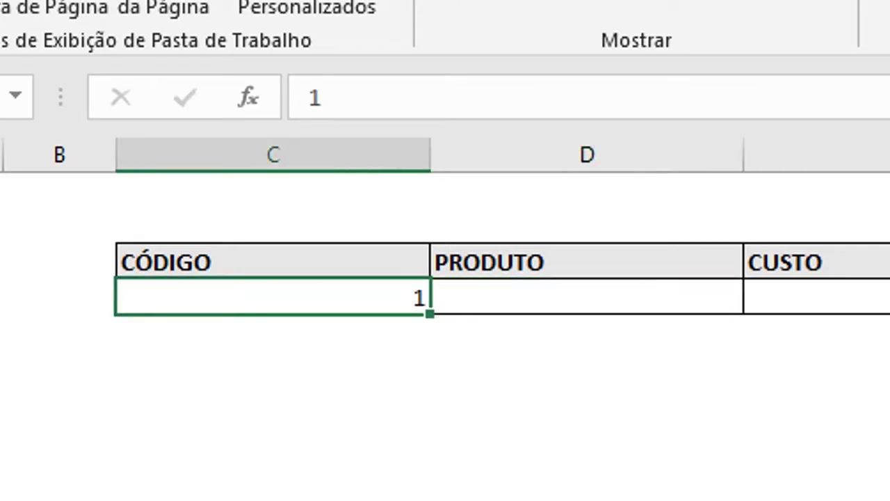
# Replace the product code in C4 with 5.
pyautogui.write('5')
pyautogui.press('Return')
pyautogui.press('Up')
pyautogui.press('Right')
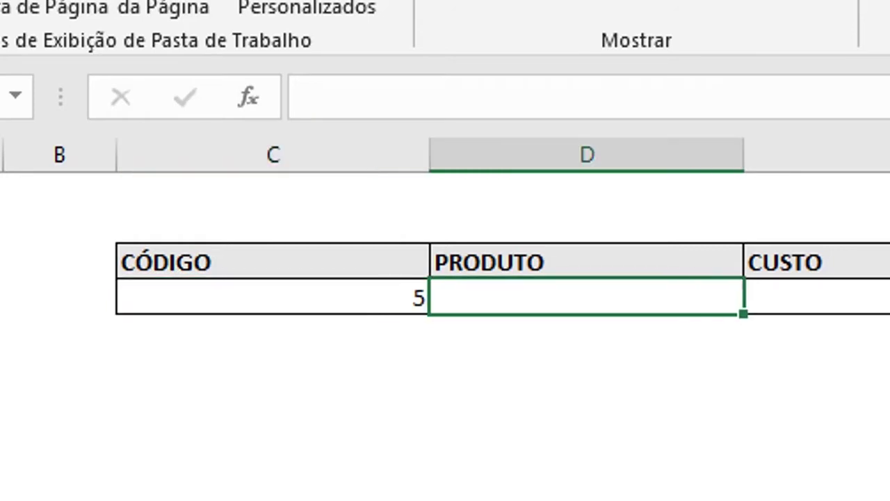
pyautogui.press('Right')
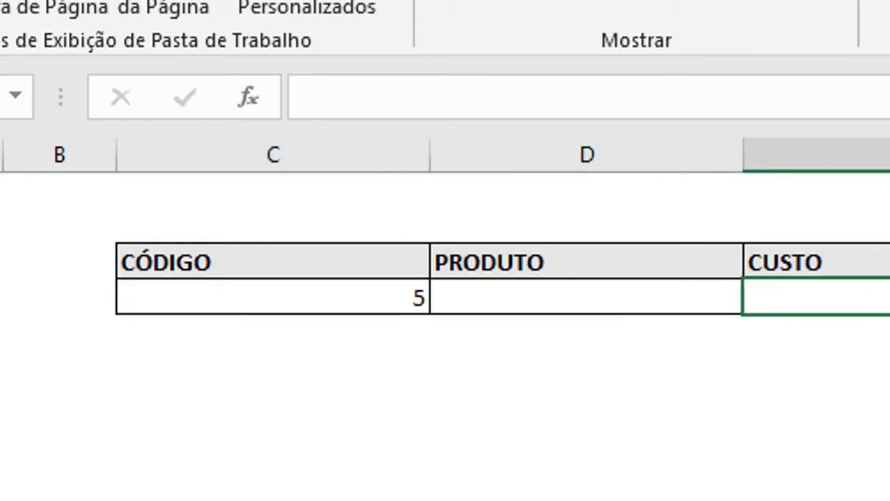
pyautogui.press('Left')
pyautogui.press('Left')
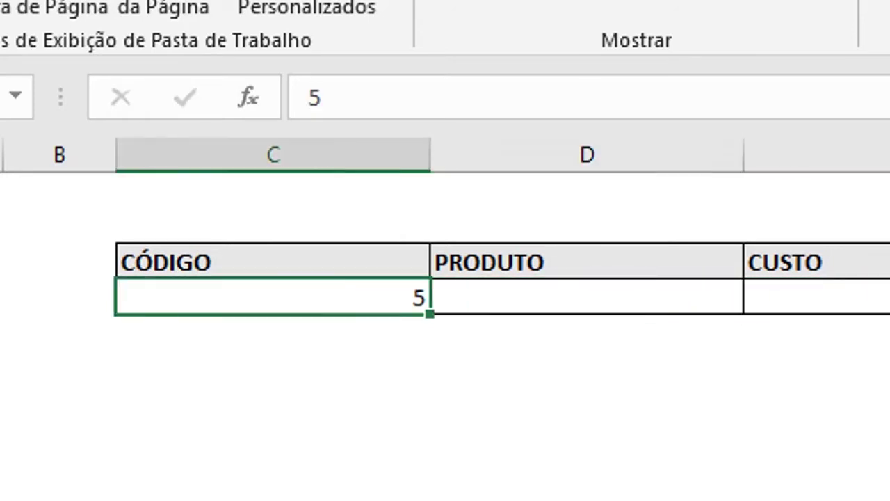
# Set the product code in C4 to 1 and select the PRODUTO cell D4.
pyautogui.write('1')
pyautogui.press('Return')
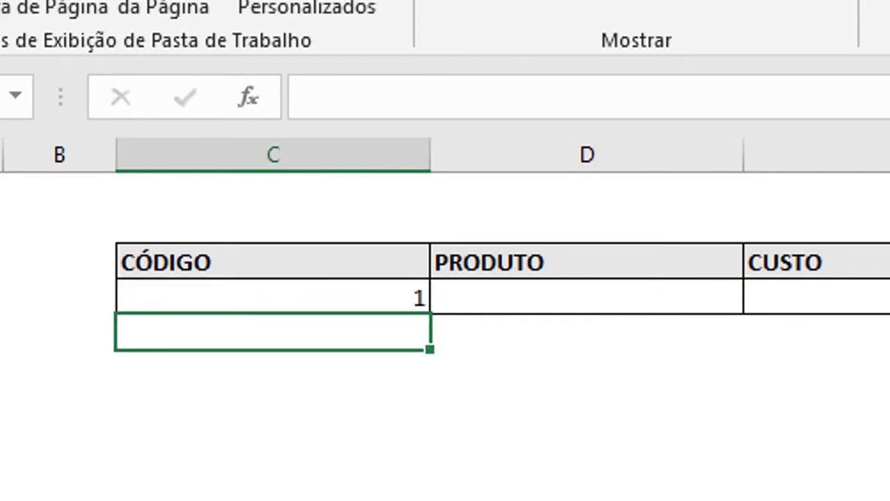
pyautogui.press('Up')
pyautogui.press('Right')
pyautogui.press('Down')
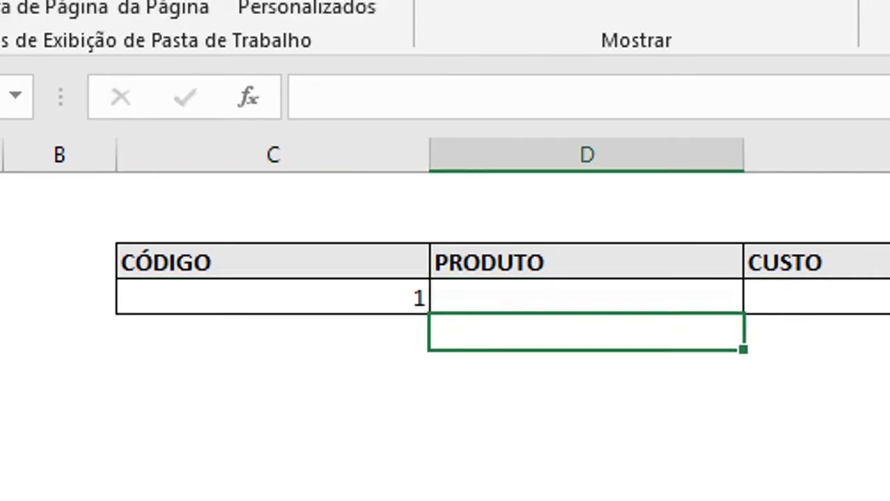
pyautogui.press('Up')
pyautogui.press('Down')
pyautogui.press('Up')
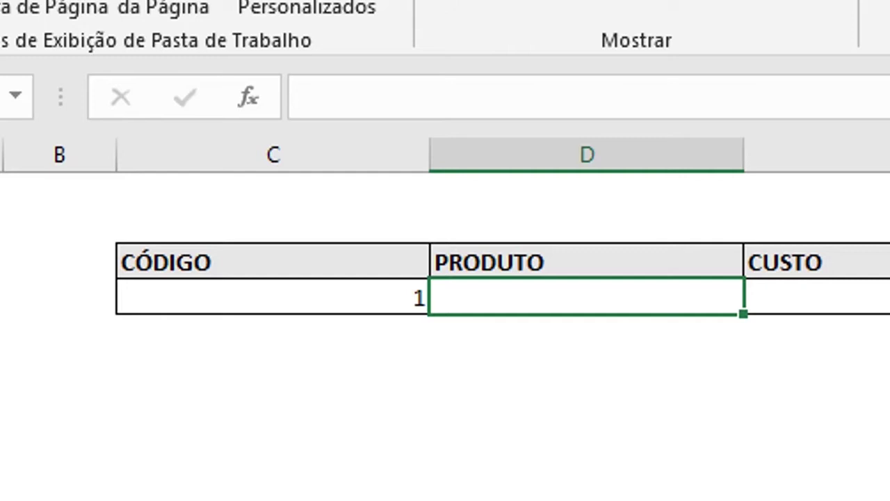
# Start a PROCV formula in D4 with C4 as the lookup value.
pyautogui.write('=')
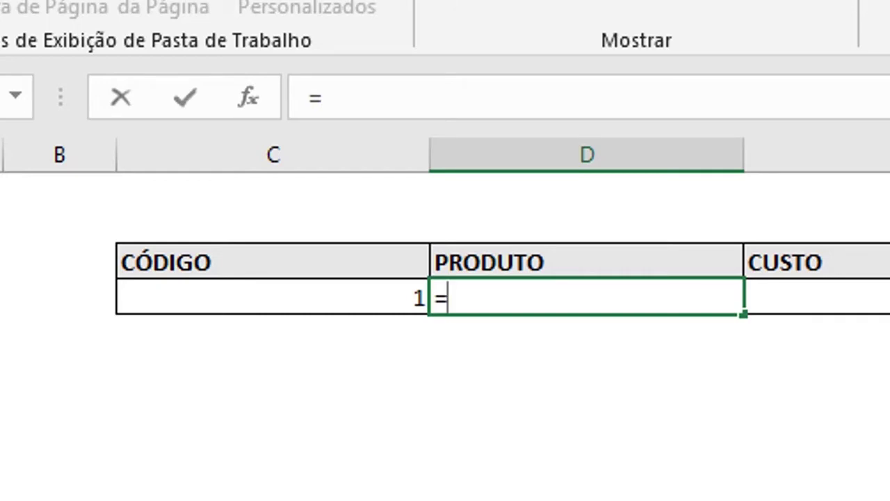
pyautogui.write('PROCV')
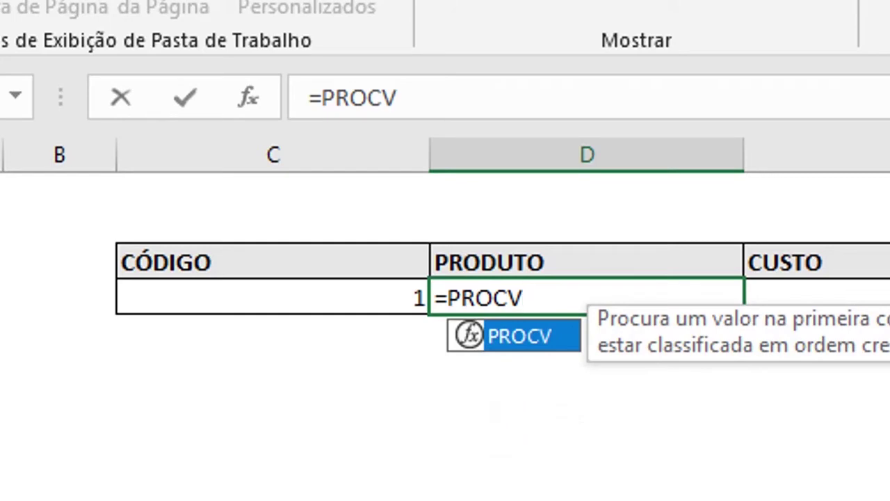
pyautogui.write('(')
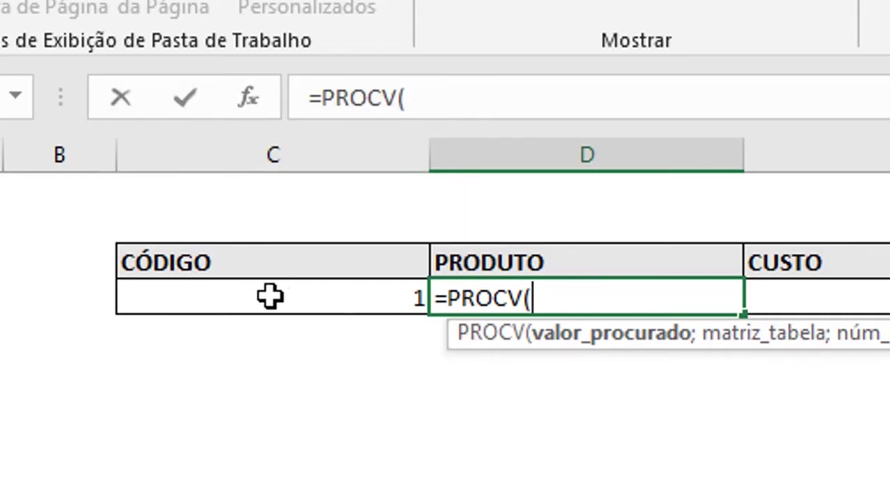
pyautogui.click(153, 307)
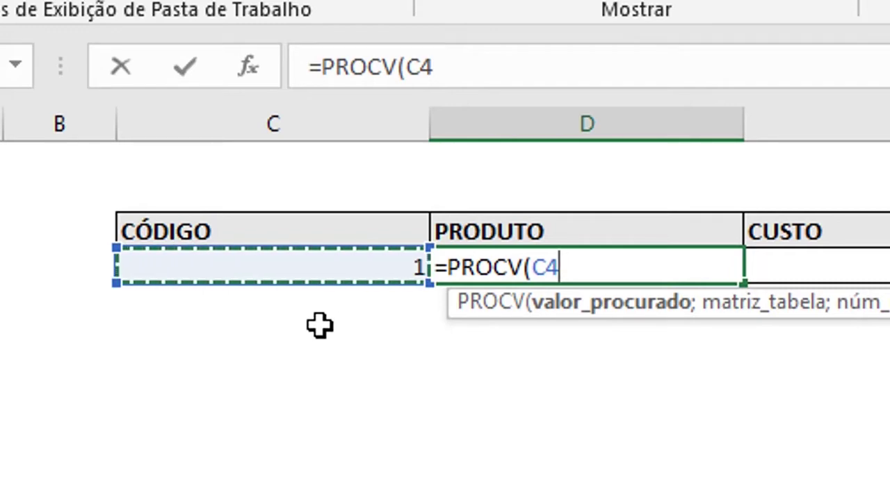
pyautogui.write(';')
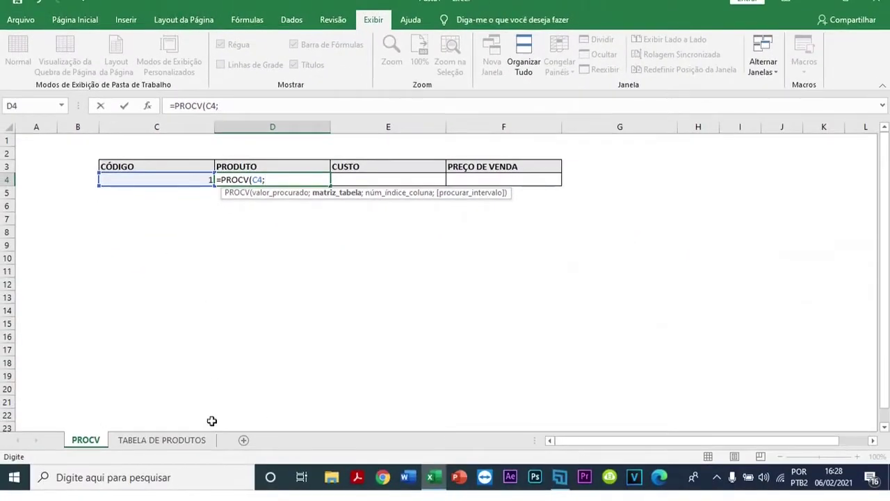
# Set the formula's table array to C3:F22 on the TABELA DE PRODUTOS sheet and proceed to the column index argument.
pyautogui.click(176, 440)
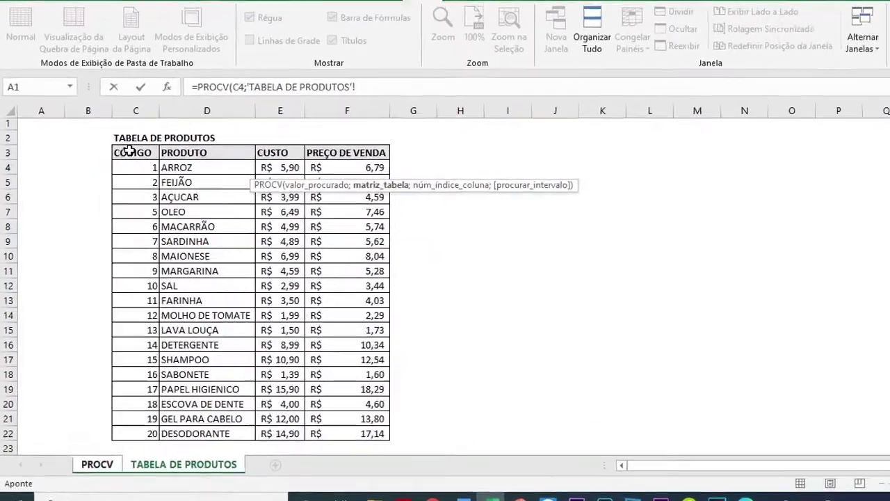
pyautogui.click(116, 163)
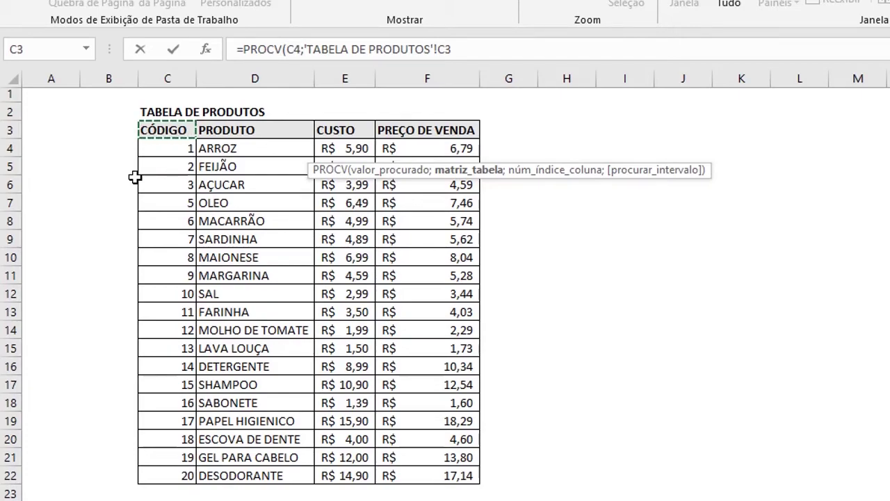
pyautogui.hotkey('shift', 'Down')
pyautogui.hotkey('shift', 'Down')
pyautogui.hotkey('shift', 'Down')
pyautogui.hotkey('shift', 'Down')
pyautogui.hotkey('shift', 'Down')
pyautogui.hotkey('shift', 'Down')
pyautogui.hotkey('shift', 'Down')
pyautogui.hotkey('shift', 'Down')
pyautogui.hotkey('shift', 'Down')
pyautogui.hotkey('shift', 'Down')
pyautogui.hotkey('shift', 'Down')
pyautogui.hotkey('shift', 'Down')
pyautogui.hotkey('shift', 'Down')
pyautogui.hotkey('shift', 'Down')
pyautogui.hotkey('shift', 'Down')
pyautogui.hotkey('shift', 'Down')
pyautogui.hotkey('shift', 'Down')
pyautogui.hotkey('shift', 'Down')
pyautogui.hotkey('shift', 'Down')
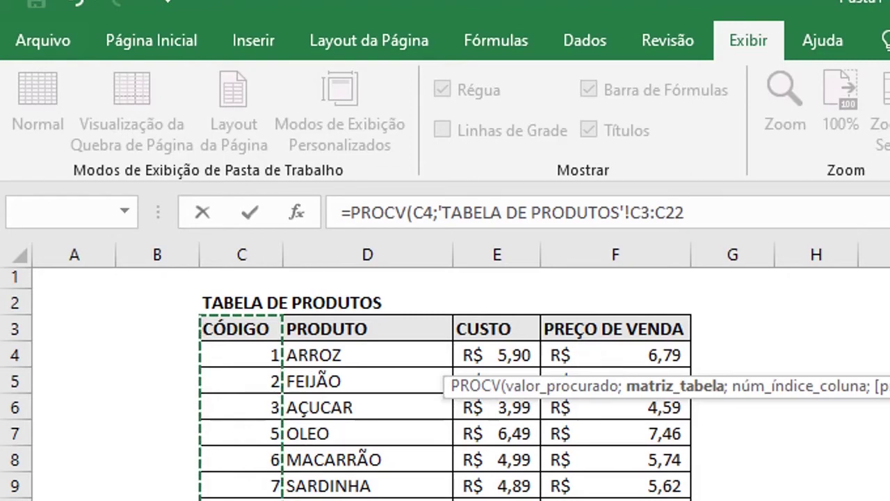
pyautogui.hotkey('shift', 'Right')
pyautogui.hotkey('shift', 'Right')
pyautogui.hotkey('shift', 'Right')
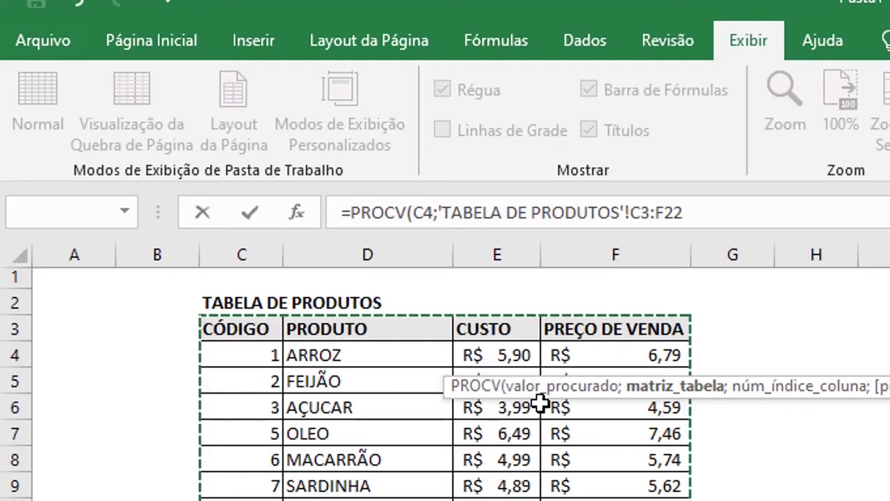
pyautogui.write(';')
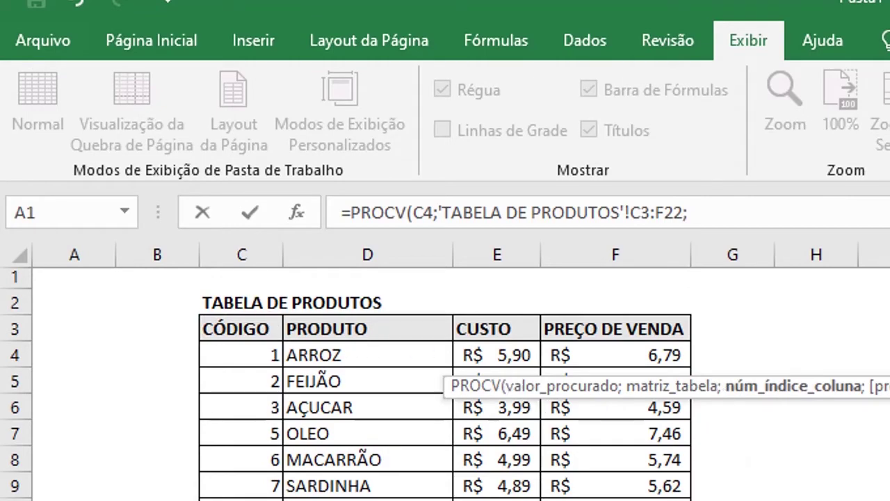
# Return to the PROCV sheet and delete the stray PROCV! reference from the end of the D4 formula.
pyautogui.hotkey('ctrl', 'pageup')
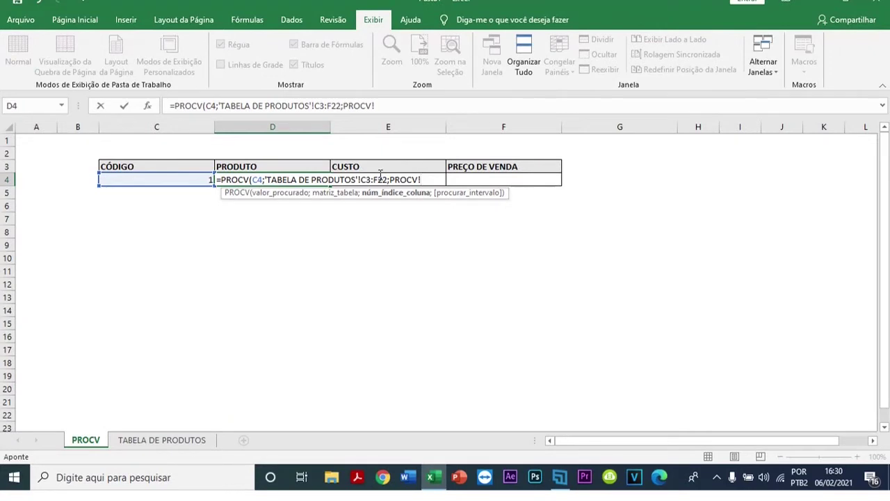
pyautogui.press('BackSpace')
pyautogui.press('BackSpace')
pyautogui.press('BackSpace')
pyautogui.press('BackSpace')
pyautogui.press('BackSpace')
pyautogui.press('BackSpace')
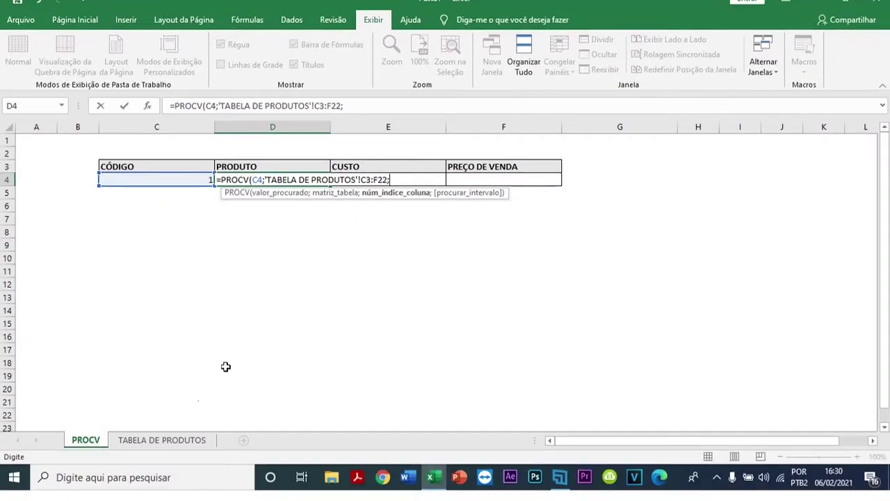
pyautogui.click(146, 441)
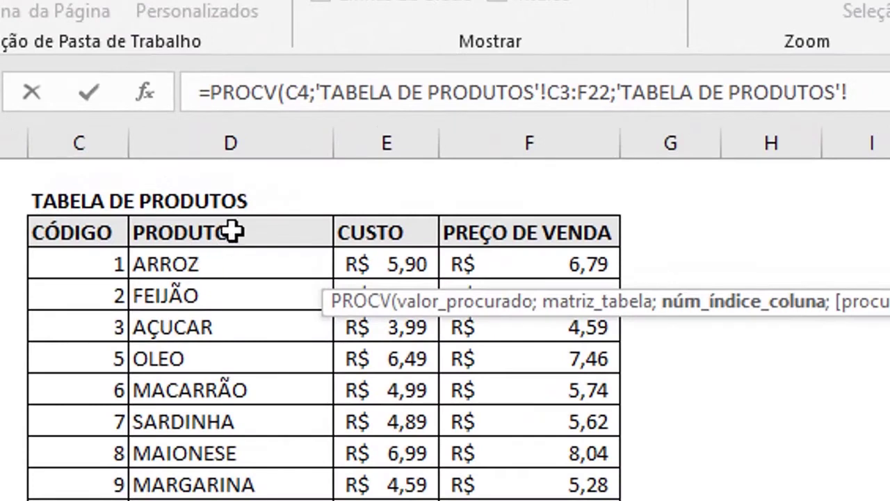
pyautogui.moveTo(251, 230); pyautogui.dragTo(252, 255)
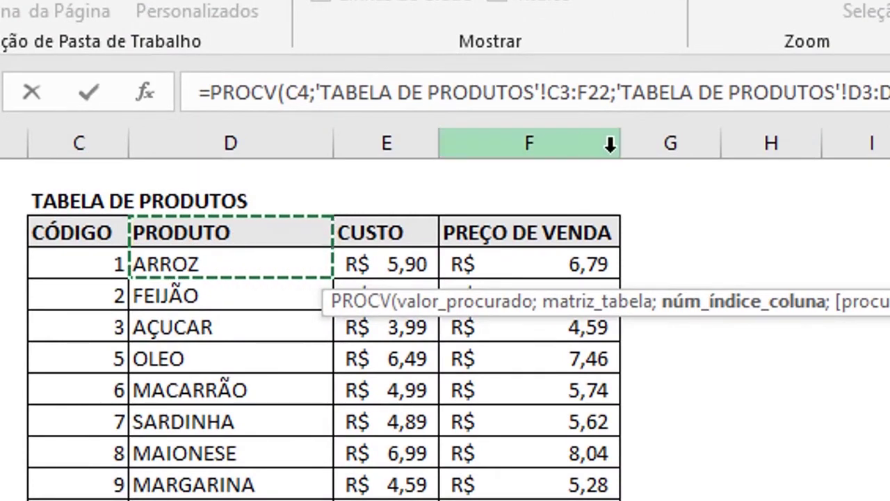
pyautogui.press('BackSpace')
pyautogui.press('BackSpace')
pyautogui.press('BackSpace')
pyautogui.press('BackSpace')
pyautogui.press('BackSpace')
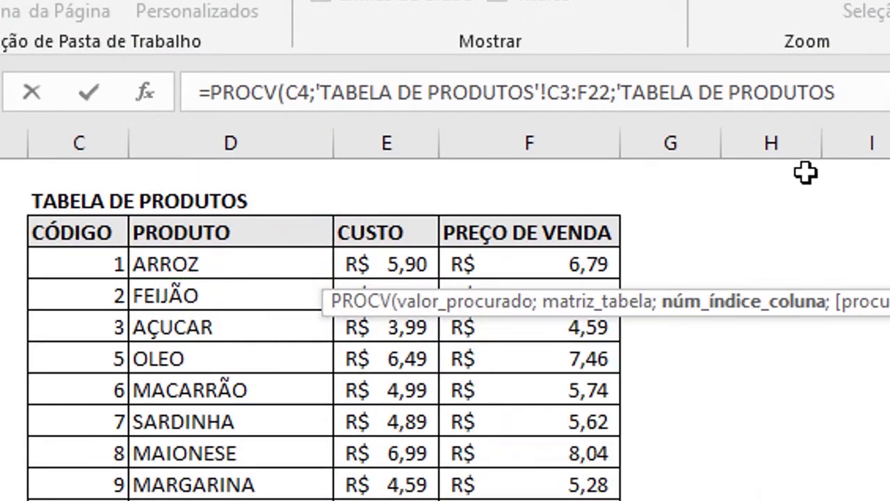
pyautogui.press('BackSpace')
pyautogui.press('BackSpace')
pyautogui.press('BackSpace')
pyautogui.press('BackSpace')
pyautogui.press('BackSpace')
pyautogui.press('BackSpace')
pyautogui.press('BackSpace')
pyautogui.press('BackSpace')
pyautogui.press('BackSpace')
pyautogui.press('BackSpace')
pyautogui.press('BackSpace')
pyautogui.press('BackSpace')
pyautogui.press('BackSpace')
pyautogui.press('BackSpace')
pyautogui.press('BackSpace')
pyautogui.press('BackSpace')
pyautogui.press('BackSpace')
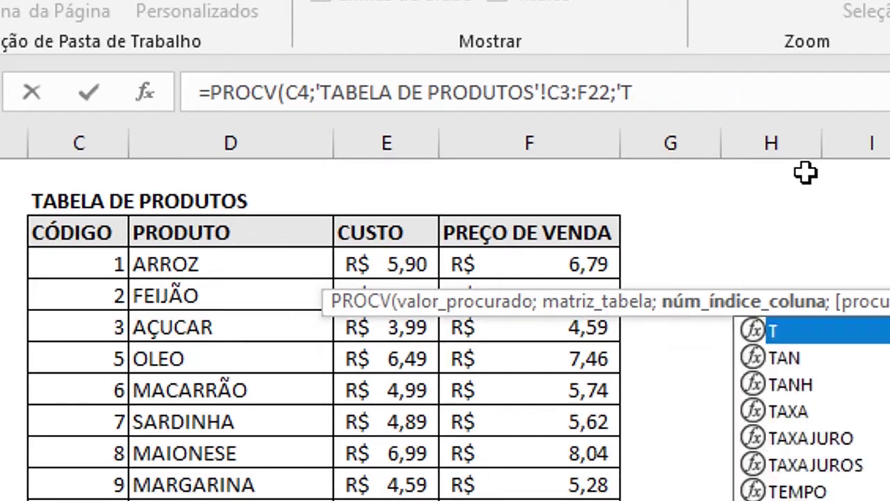
pyautogui.press('BackSpace')
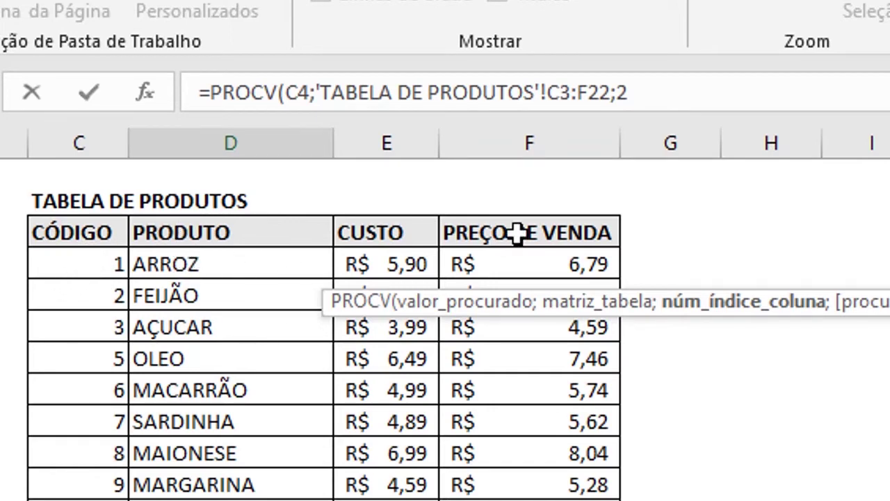
# Complete the D4 PROCV formula with column index 2 and 0 for the exact-match argument.
pyautogui.click(641, 92)
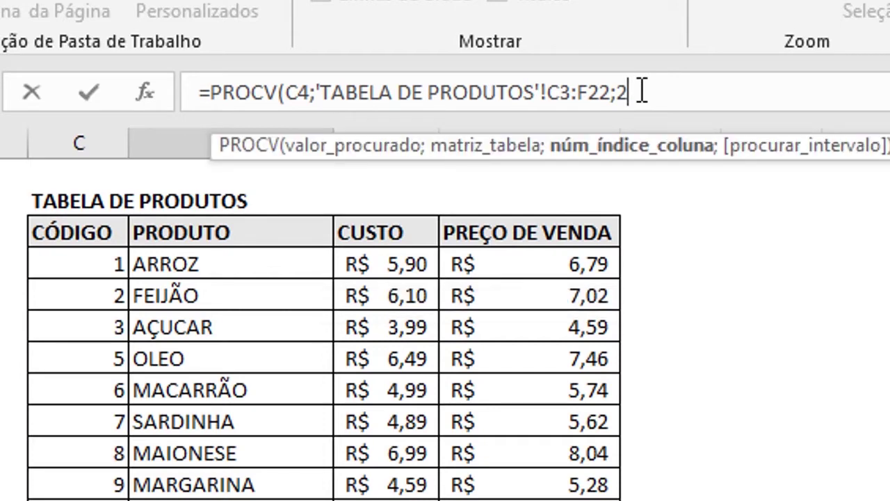
pyautogui.write(';')
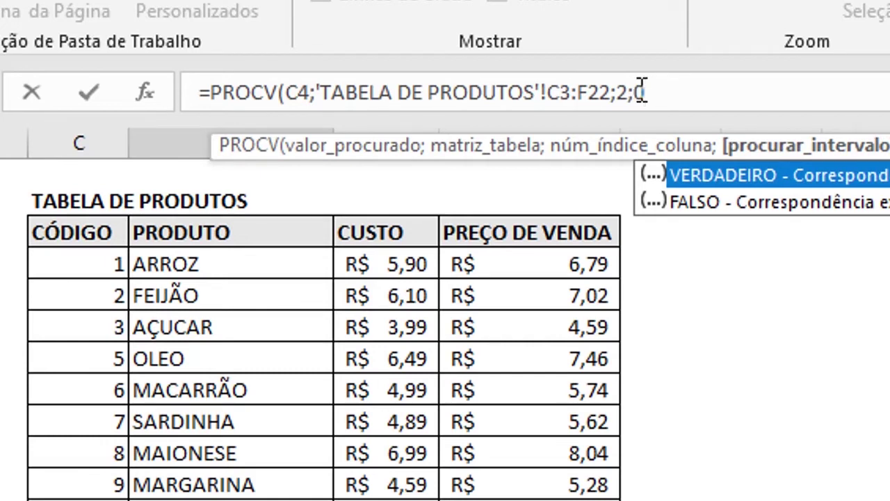
pyautogui.write('0')
pyautogui.write(')')
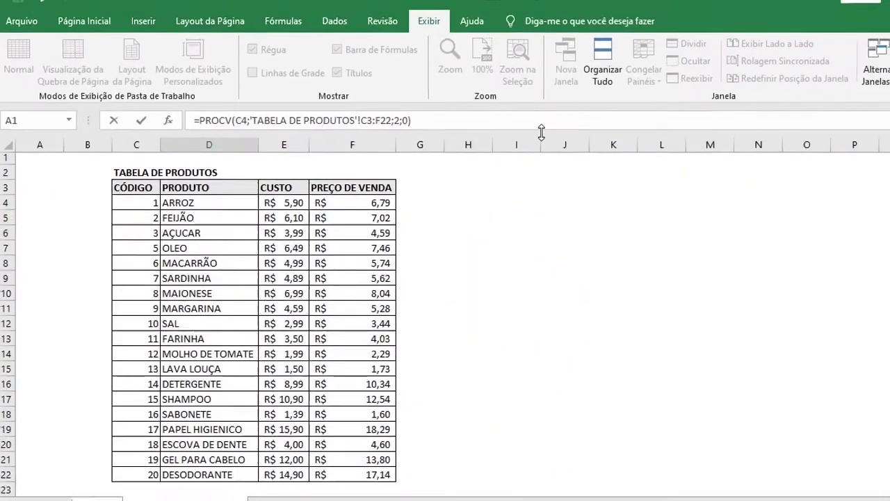
pyautogui.press('Return')
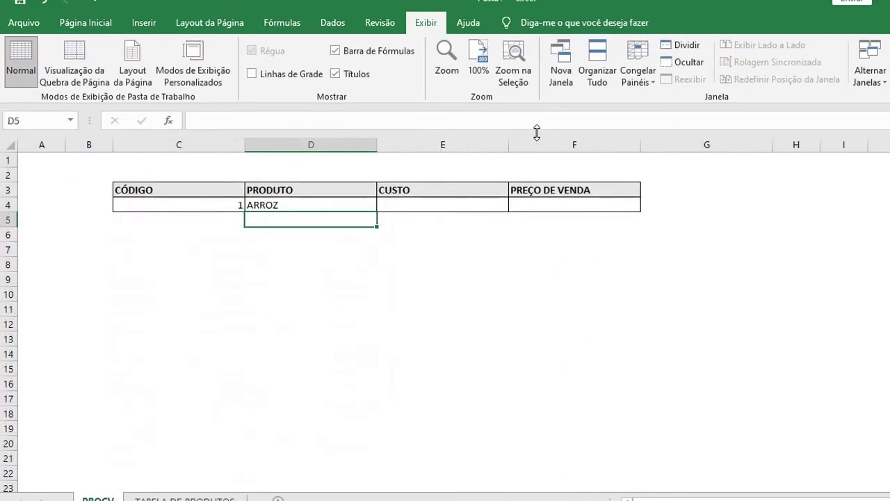
# Set the product code in C4 to 2 to test the PRODUTO lookup.
pyautogui.press('Up')
pyautogui.press('Down')
pyautogui.press('Left')
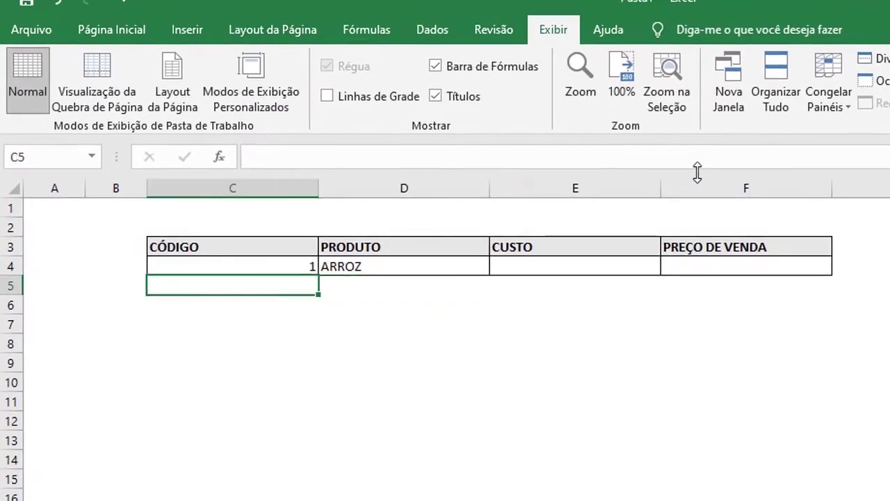
pyautogui.press('Up')
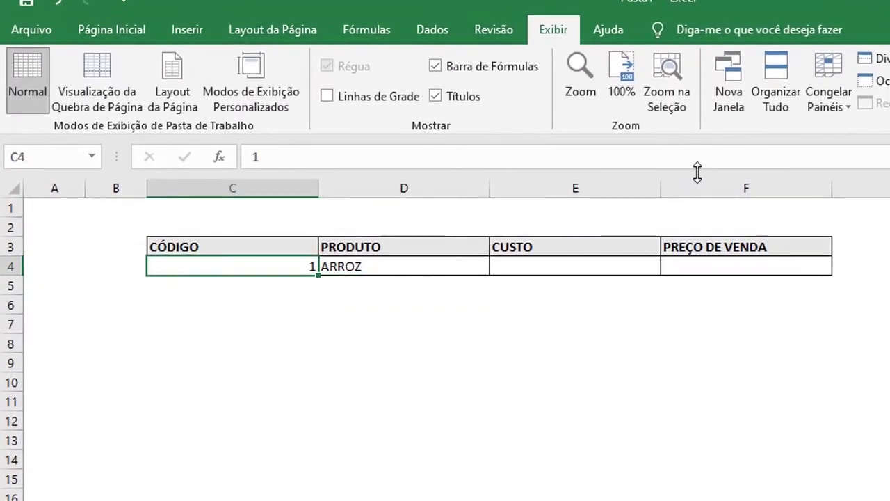
pyautogui.write('2')
pyautogui.press('Return')
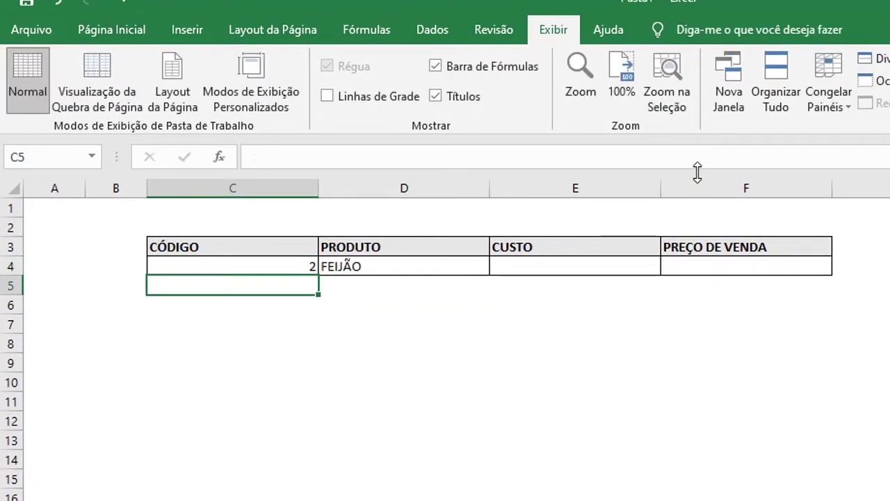
# Test the lookup with product code 3 in C4.
pyautogui.press('Up')
pyautogui.press('Right')
pyautogui.press('Left')
pyautogui.write('3')
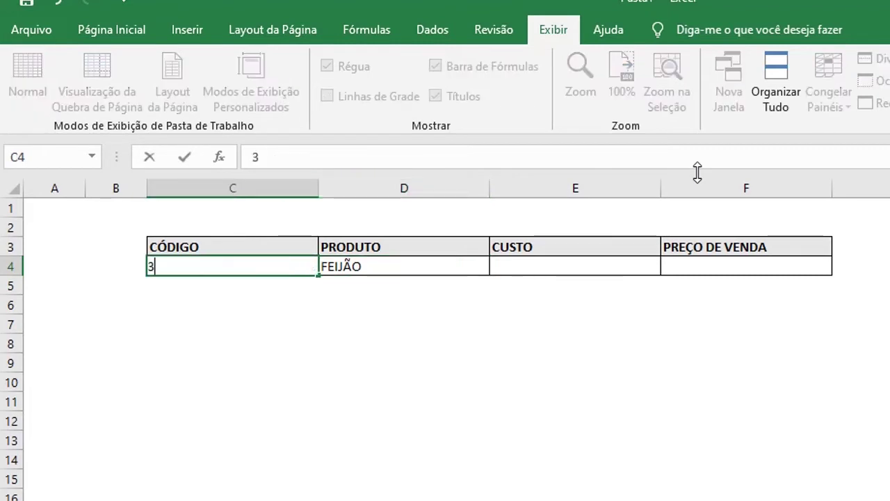
pyautogui.press('Return')
# Change the product code in C4 to 20 and select the PRODUTO cell D4 to check the lookup.
pyautogui.press('Up')
pyautogui.press('Right')
pyautogui.press('Left')
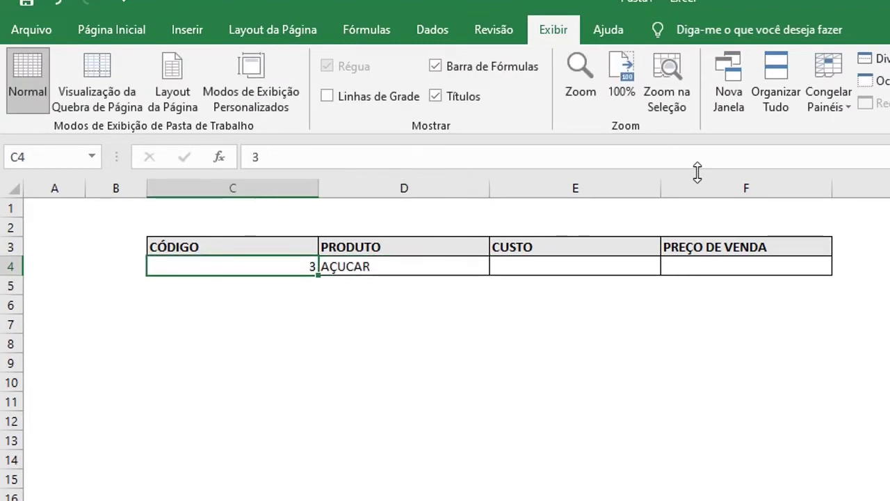
pyautogui.write('20')
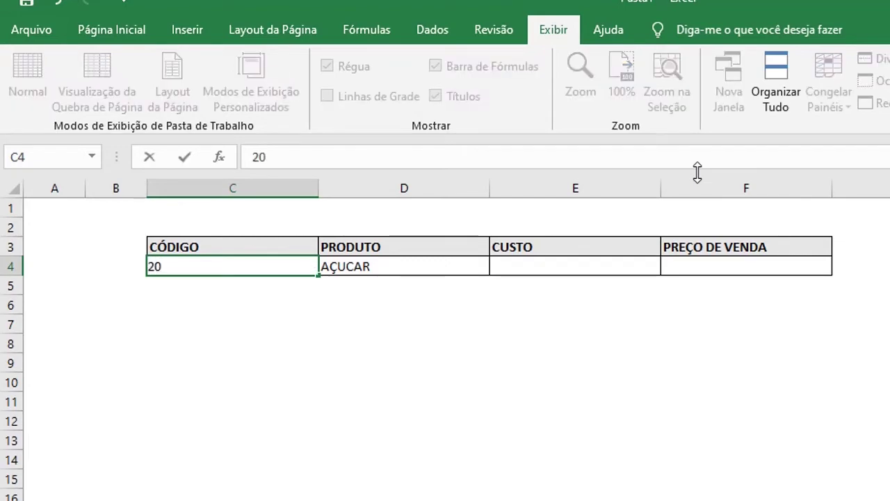
pyautogui.press('Return')
pyautogui.press('Up')
pyautogui.press('Right')
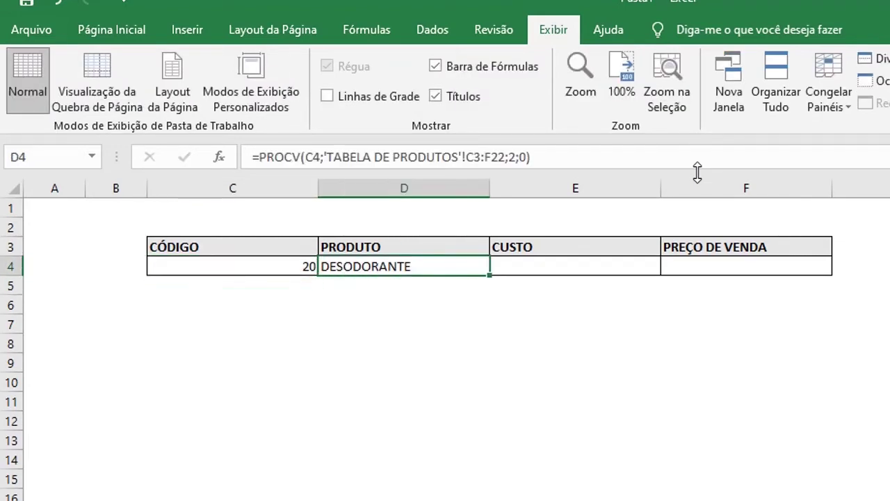
# Enter product code 18 in C4 as another test of the PRODUTO lookup.
pyautogui.press('Left')
pyautogui.write('18')
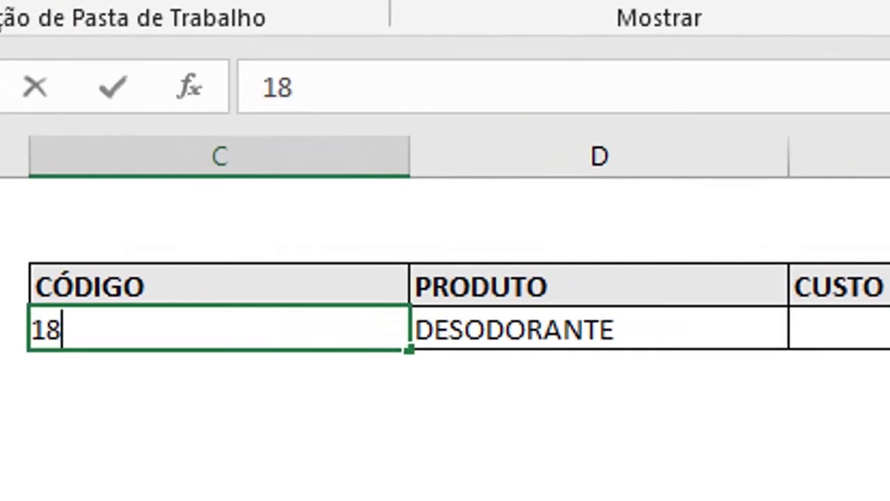
pyautogui.press('Return')
pyautogui.press('Up')
pyautogui.press('Right')
pyautogui.press('Left')
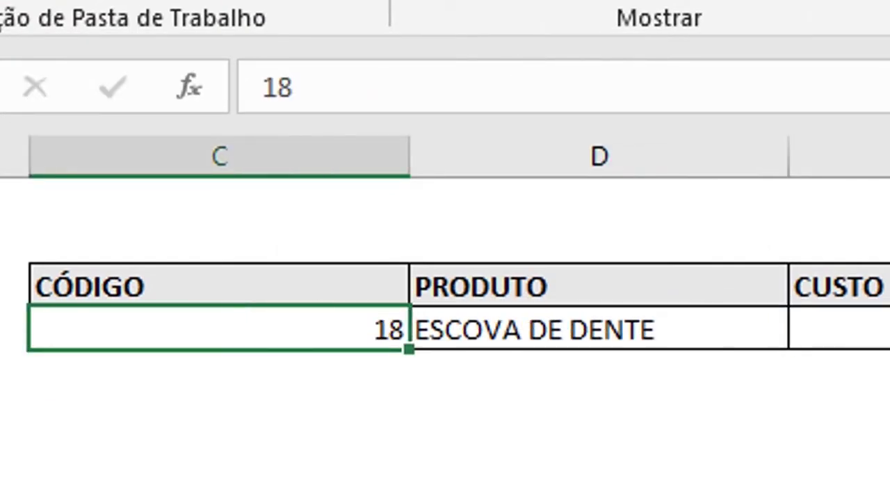
# Check the product listed for code 18 on the TABELA DE PRODUTOS sheet.
pyautogui.click(254, 465)
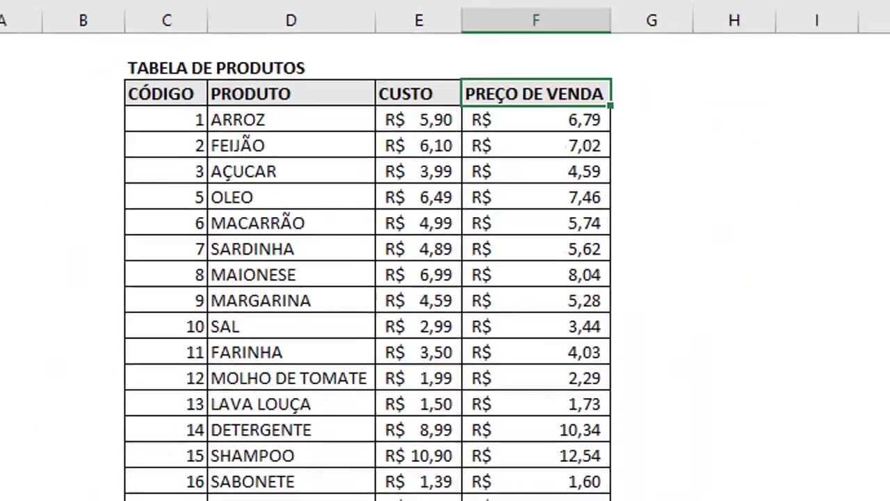
pyautogui.click(194, 382)
pyautogui.moveTo(193, 381); pyautogui.dragTo(350, 387)
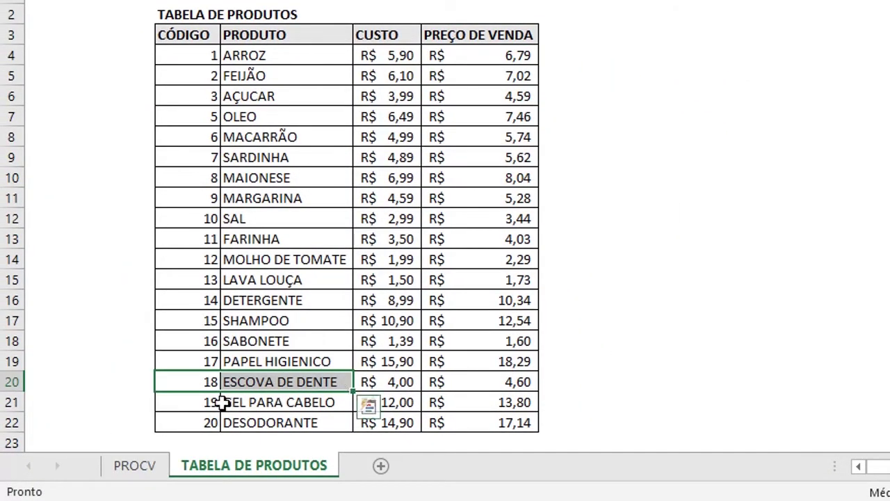
pyautogui.click(184, 381)
pyautogui.click(260, 383)
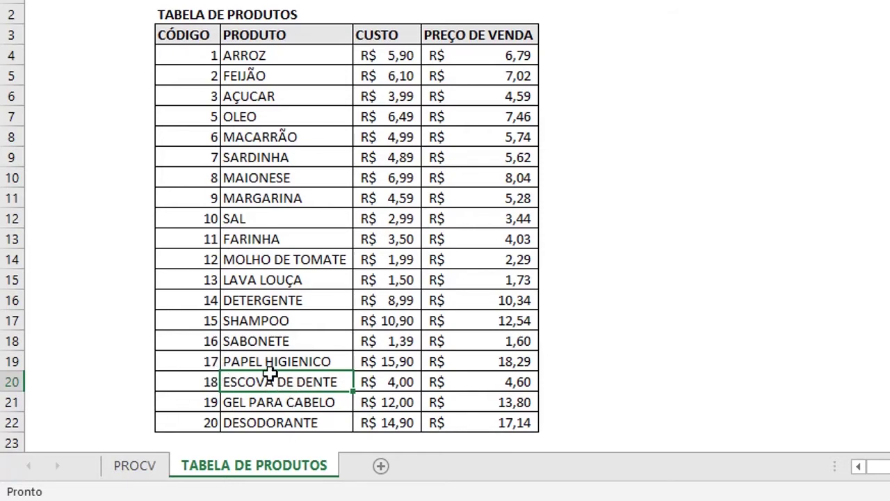
# Return to the PROCV sheet and set the product code in C4 to 10.
pyautogui.click(164, 467)
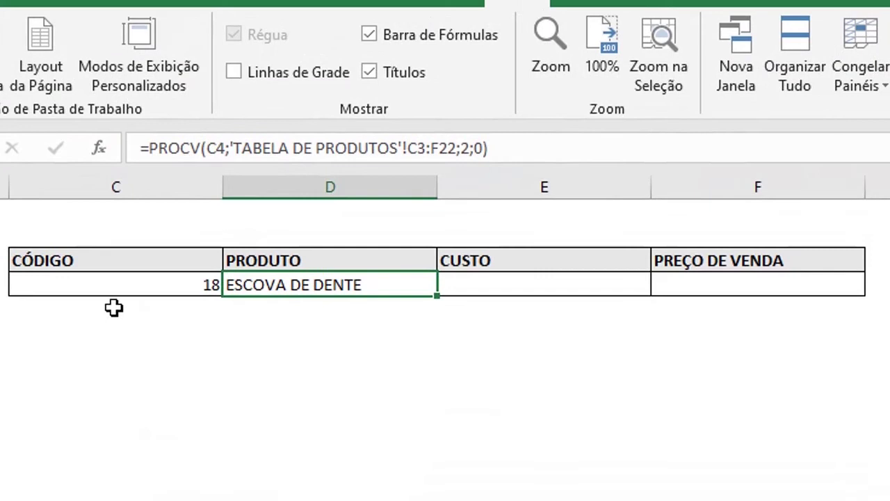
pyautogui.click(175, 217)
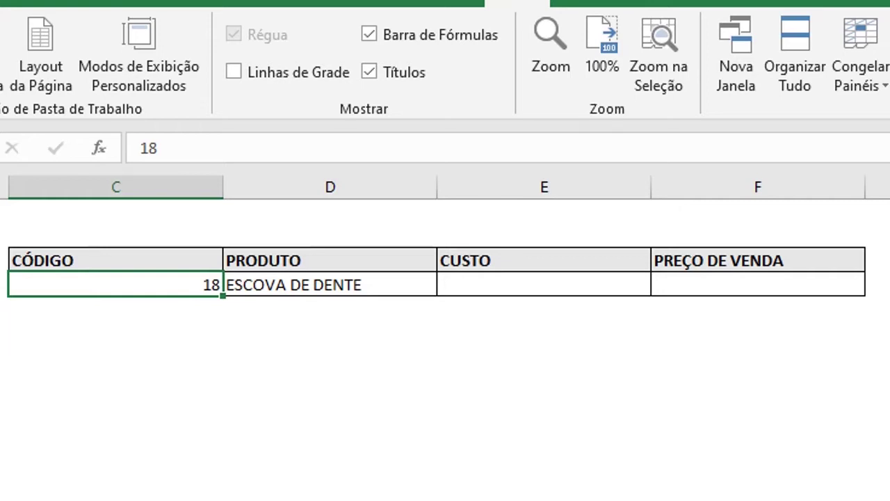
pyautogui.write('10')
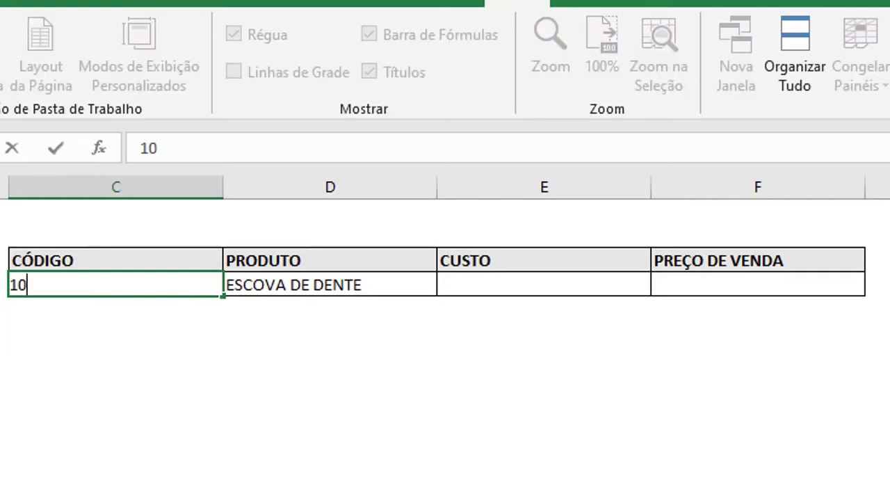
pyautogui.press('Return')
pyautogui.press('Up')
pyautogui.press('Right')
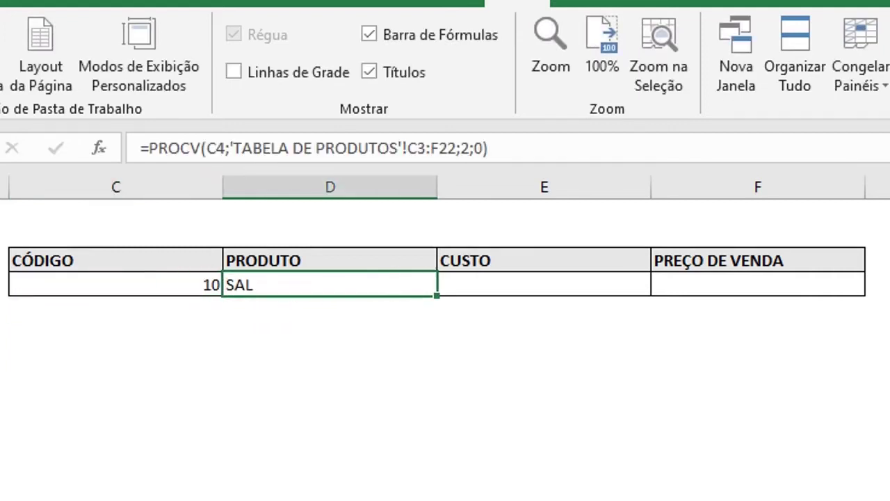
pyautogui.press('Right')
pyautogui.press('Right')
pyautogui.press('Right')
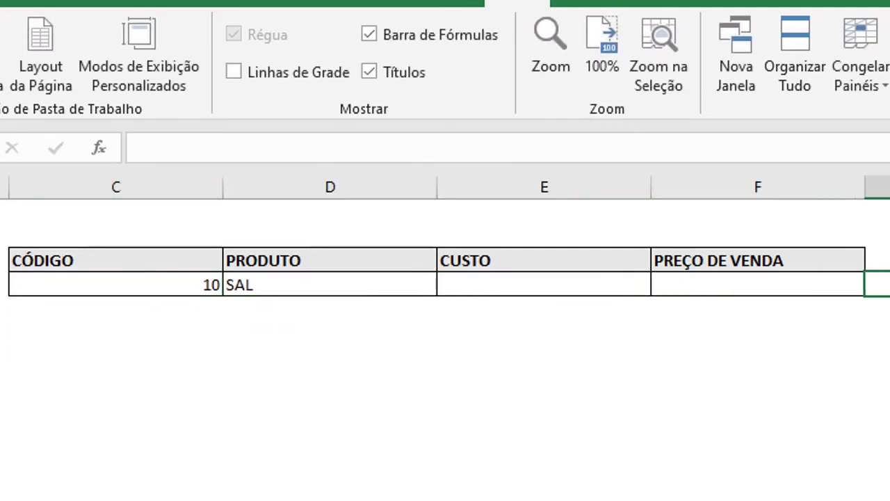
pyautogui.press('Left')
pyautogui.press('Left')
pyautogui.press('Left')
pyautogui.press('Up')
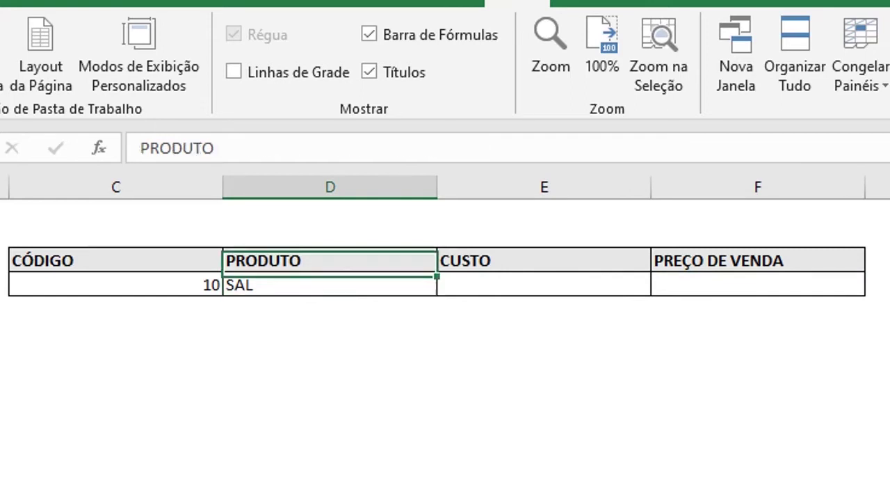
pyautogui.press('Down')
pyautogui.press('Right')
pyautogui.press('Up')
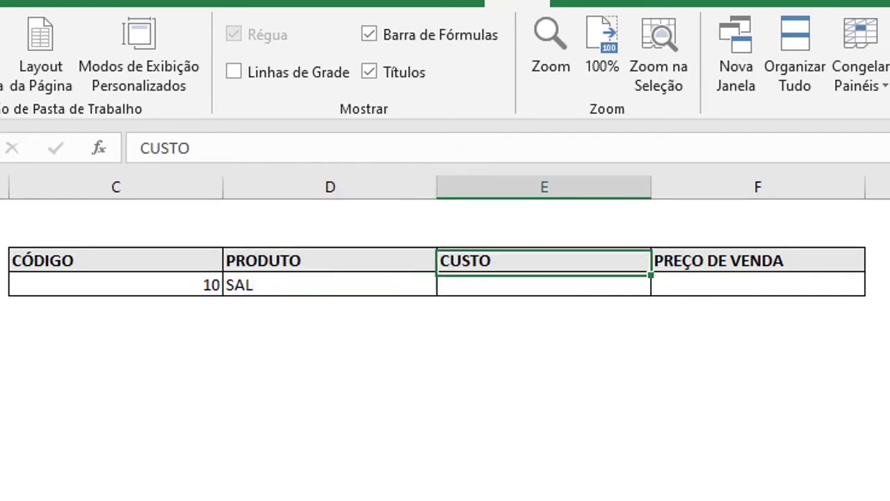
pyautogui.press('Down')
pyautogui.press('Right')
pyautogui.press('Up')
pyautogui.press('Down')
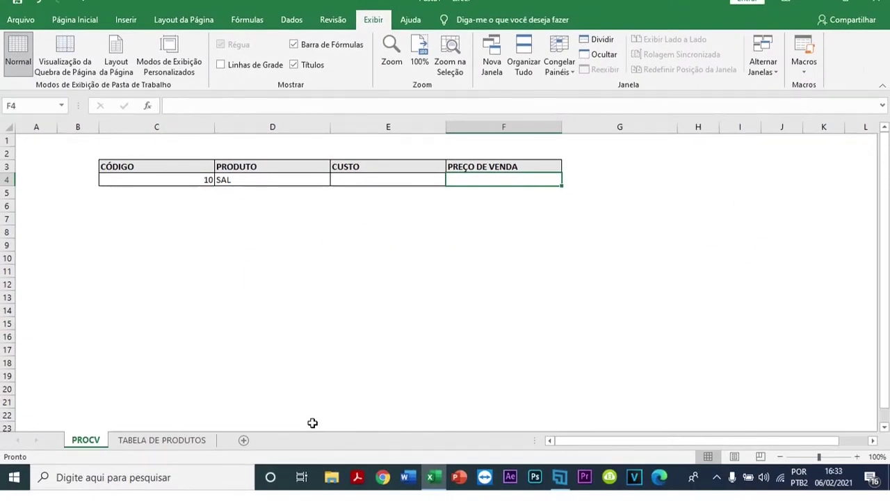
pyautogui.press('Left')
pyautogui.press('Left')
pyautogui.press('Right')
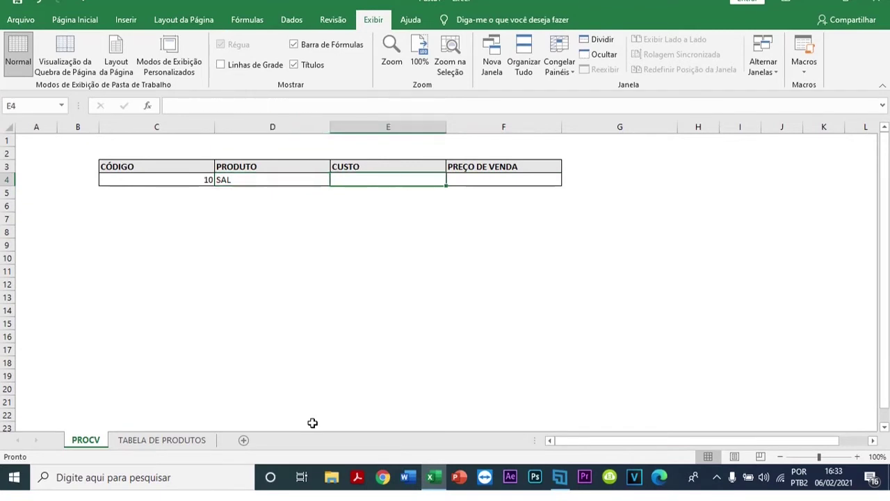
pyautogui.press('Left')
pyautogui.press('Left')
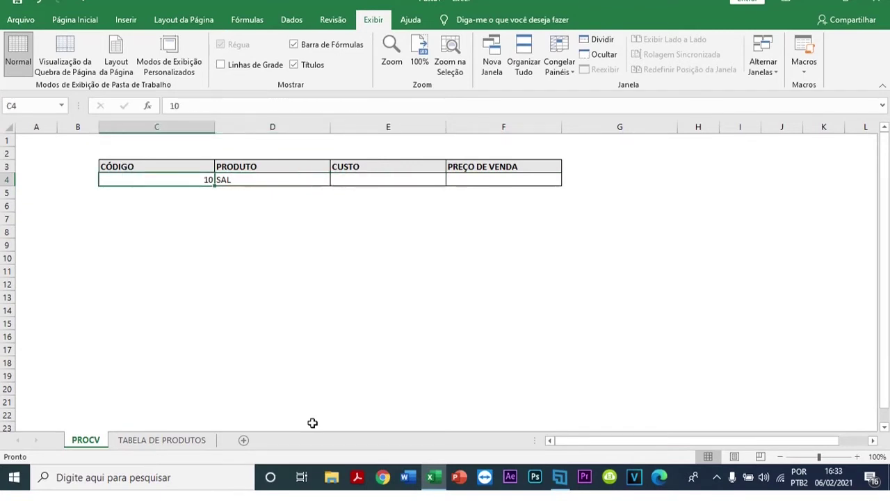
pyautogui.press('Right')
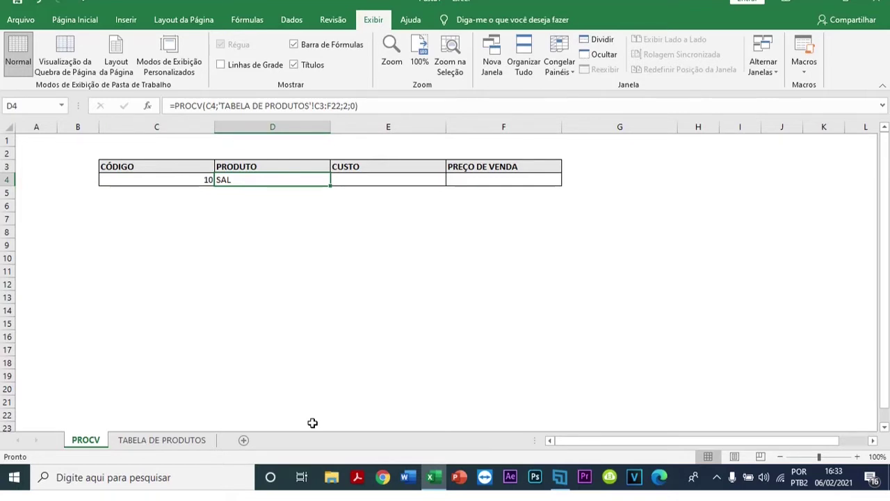
# Start a PROCV formula in the CUSTO cell E4 with C4 as the lookup value.
pyautogui.press('Right')
pyautogui.press('Left')
pyautogui.press('Right')
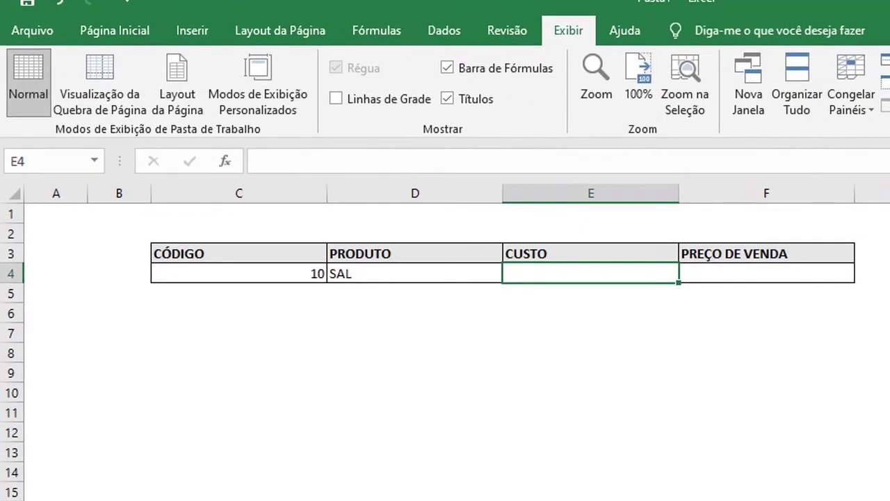
pyautogui.write('=')
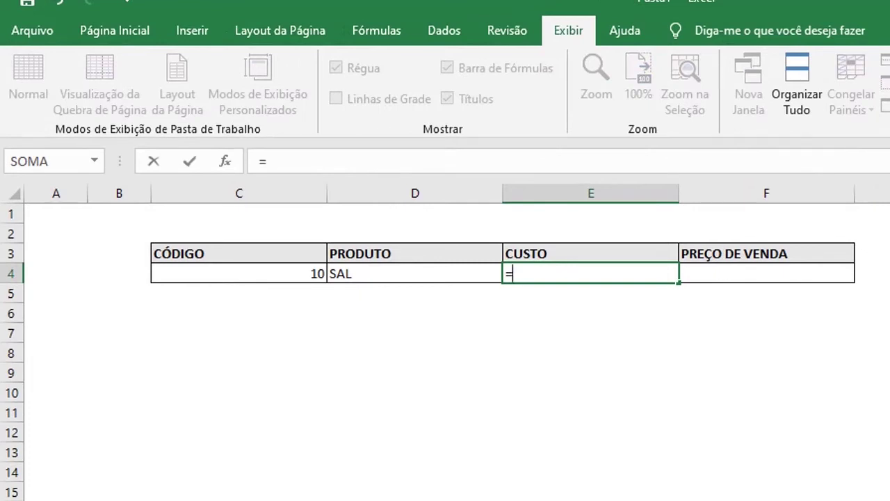
pyautogui.write('PROCV')
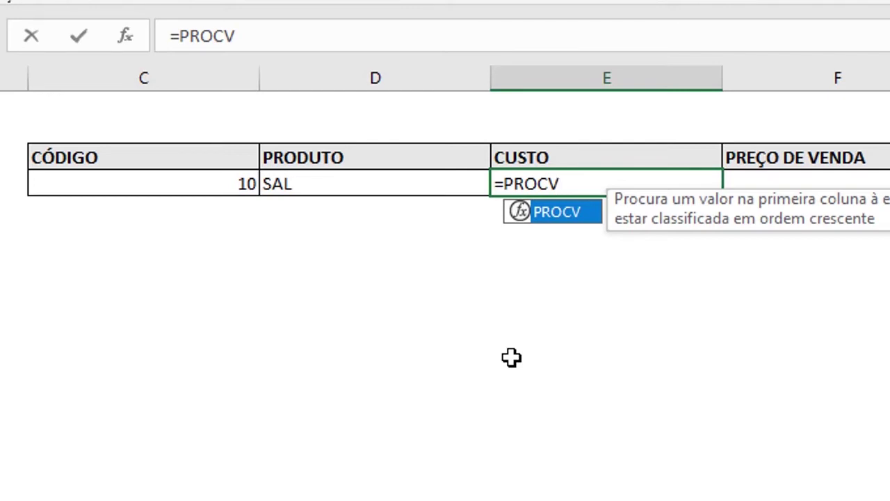
pyautogui.write('(')
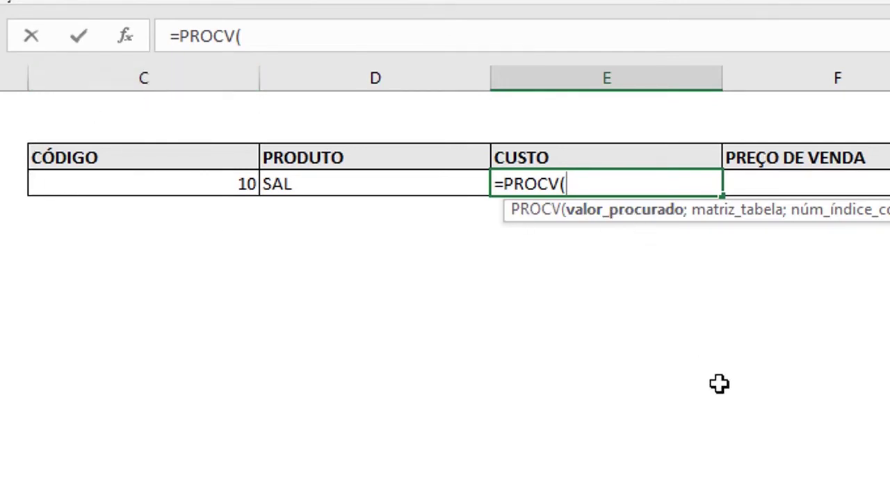
pyautogui.write('C43')
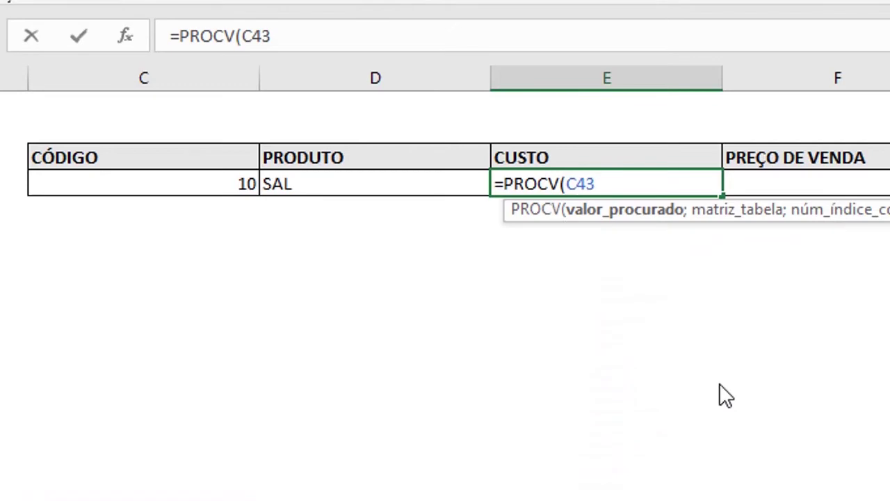
pyautogui.press('BackSpace')
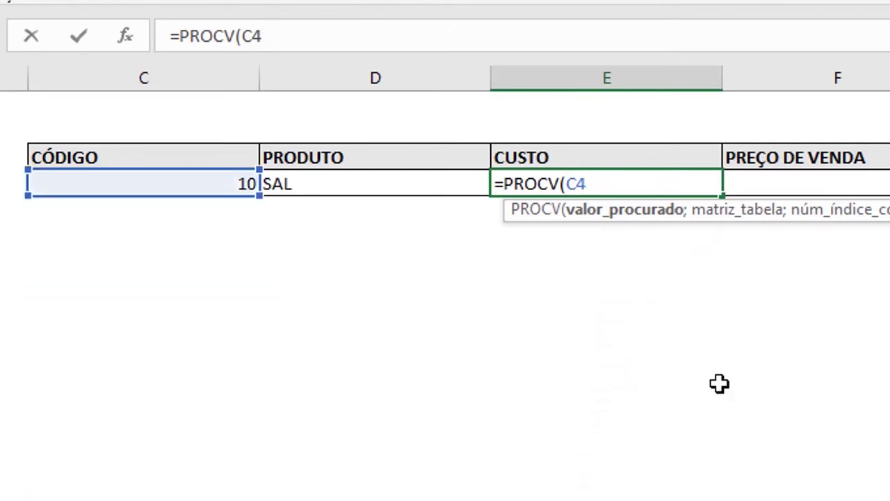
pyautogui.press('BackSpace')
pyautogui.press('BackSpace')
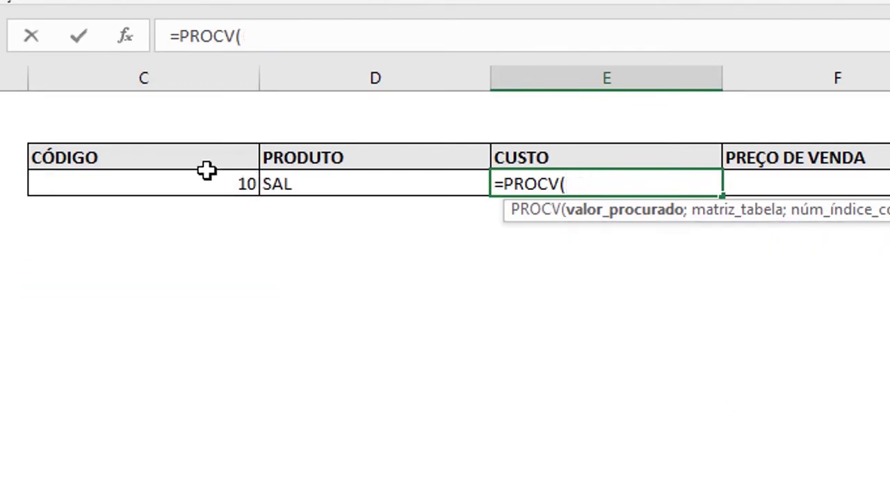
pyautogui.click(101, 184)
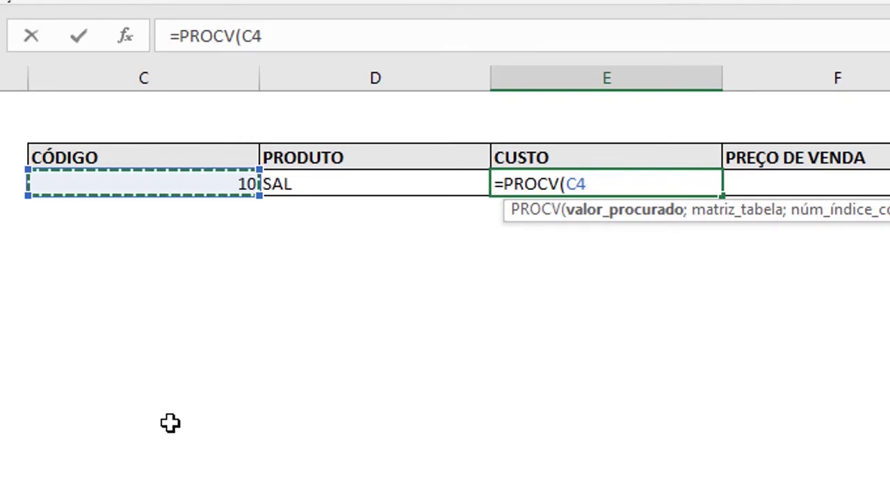
pyautogui.write(';')
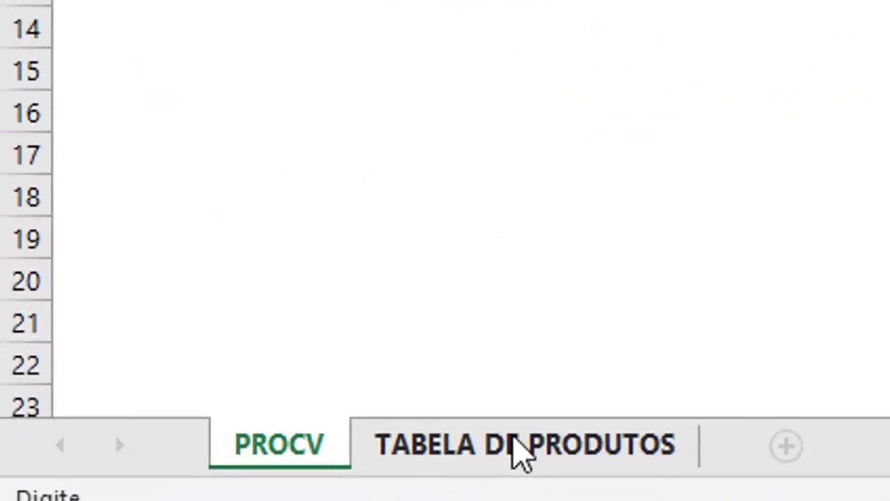
# Set the formula's table array to C3:F22 on the TABELA DE PRODUTOS sheet.
pyautogui.click(518, 442)
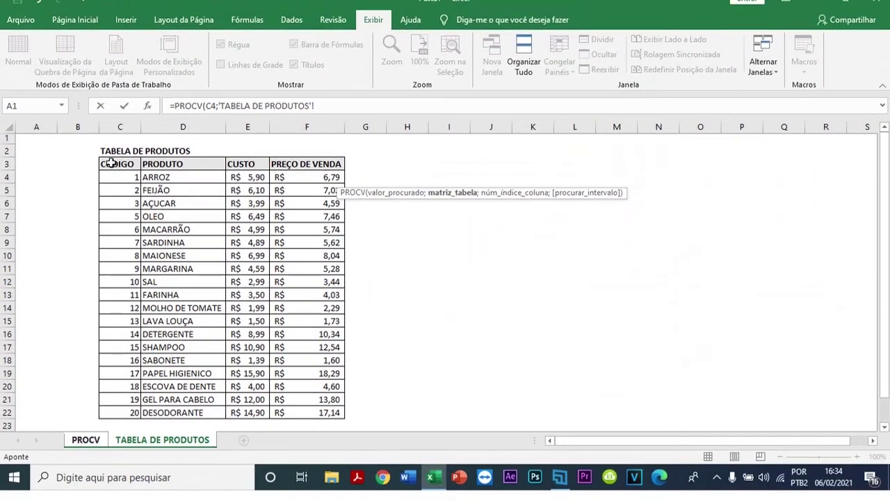
pyautogui.click(32, 137)
pyautogui.click(742, 137)
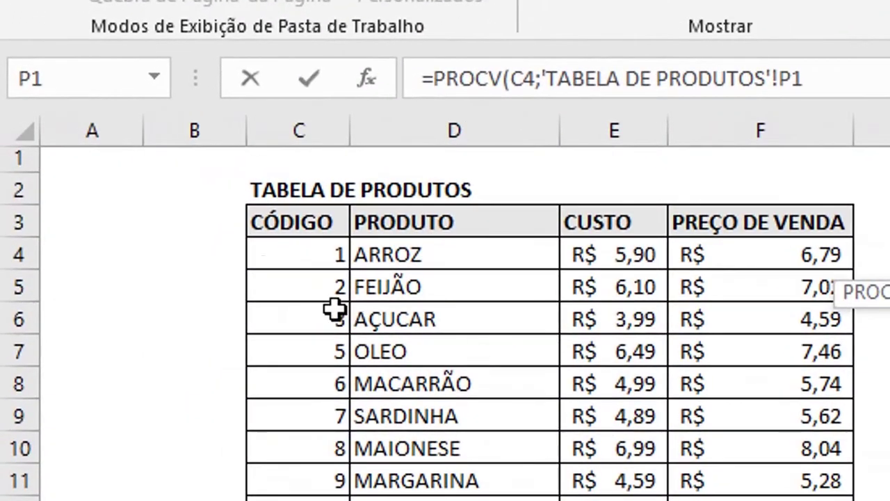
pyautogui.click(301, 219)
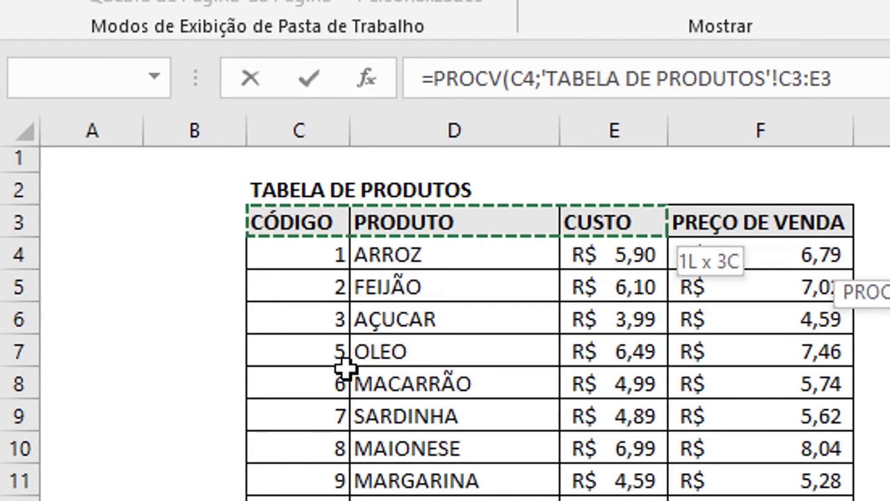
pyautogui.click(282, 222)
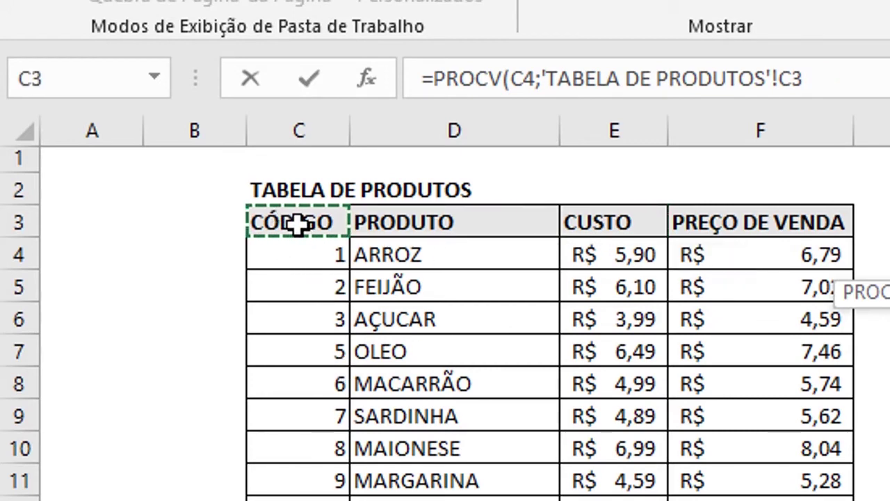
pyautogui.moveTo(298, 222); pyautogui.dragTo(760, 500)
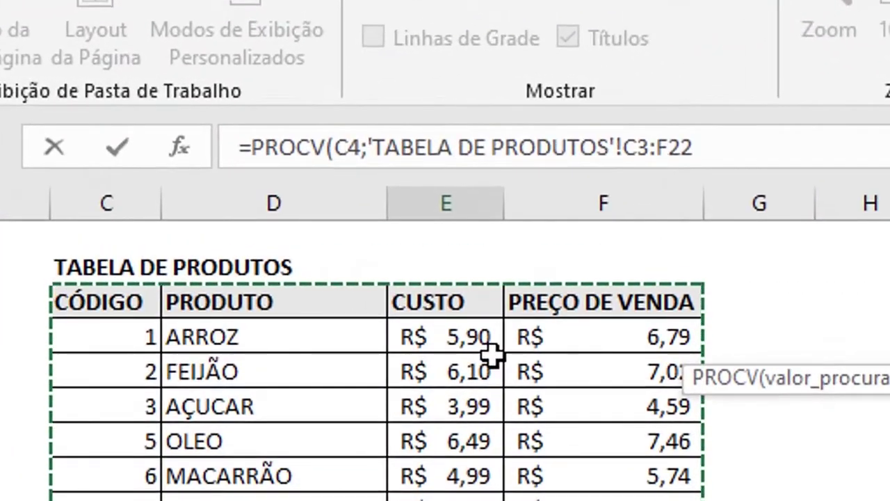
pyautogui.write(';')
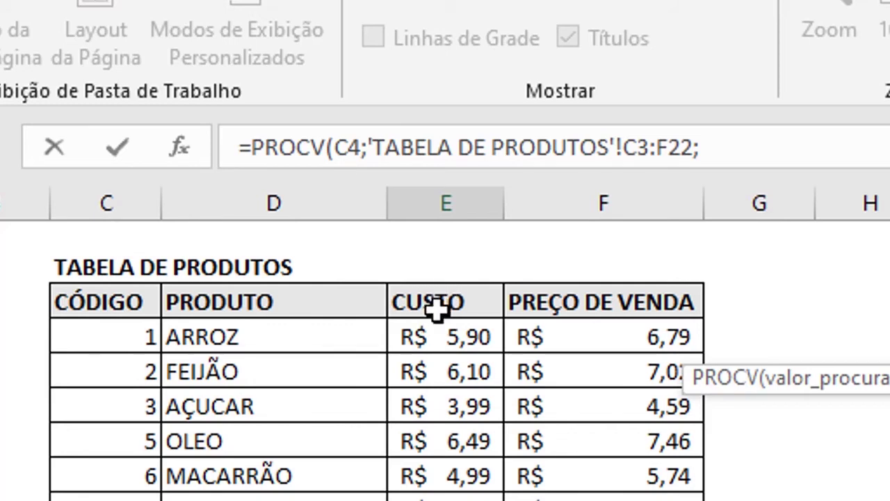
# Complete the PROCV arguments with column index 3 and 0 for an exact match.
pyautogui.click(749, 142)
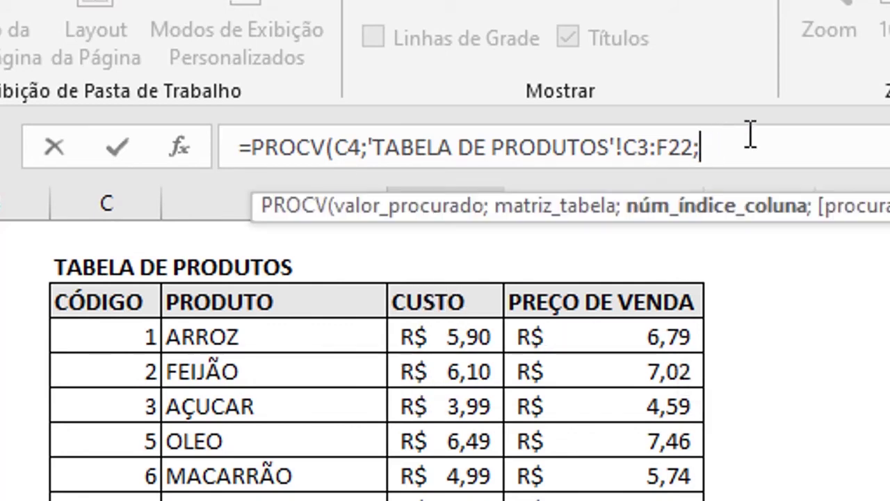
pyautogui.write('3;')
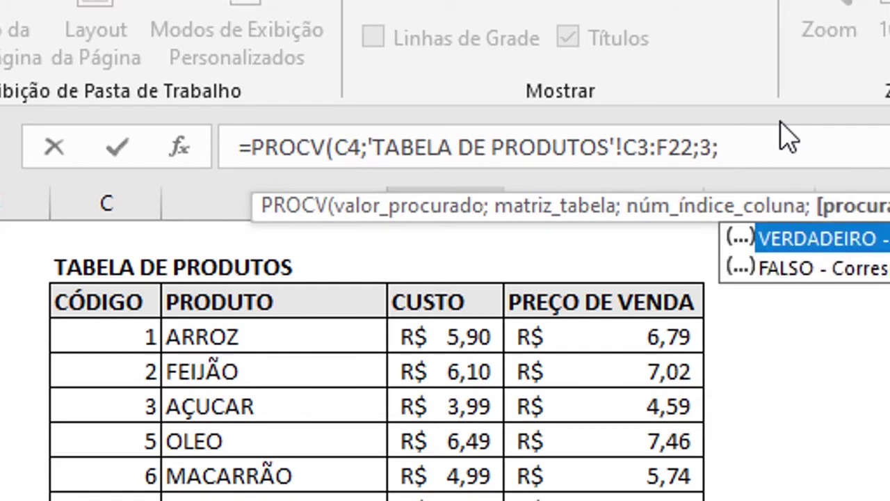
pyautogui.write('0)')
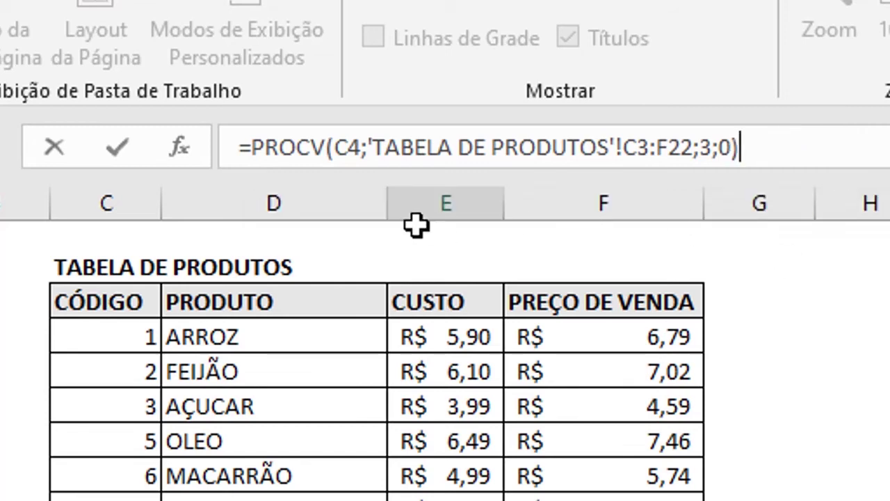
# Review the lookup value, table range and column index in the CUSTO formula, and commit it to E4.
pyautogui.moveTo(234, 146); pyautogui.dragTo(368, 147)
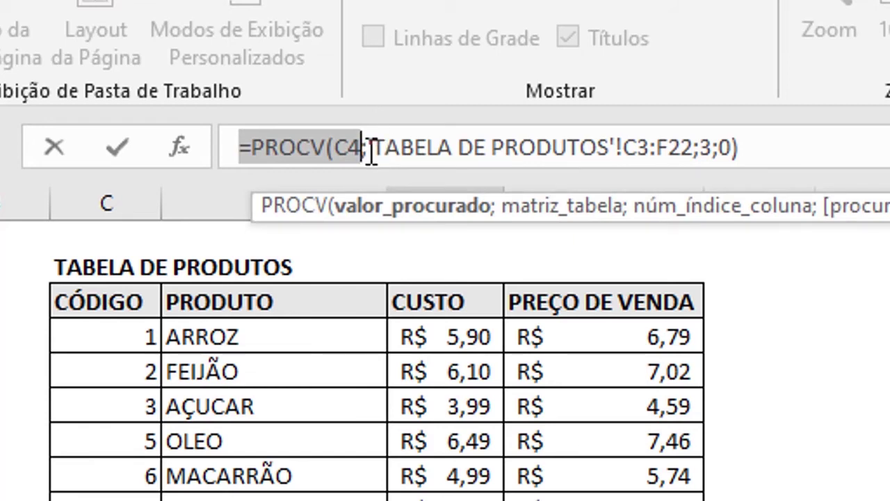
pyautogui.moveTo(336, 147); pyautogui.dragTo(612, 134)
pyautogui.click(376, 136)
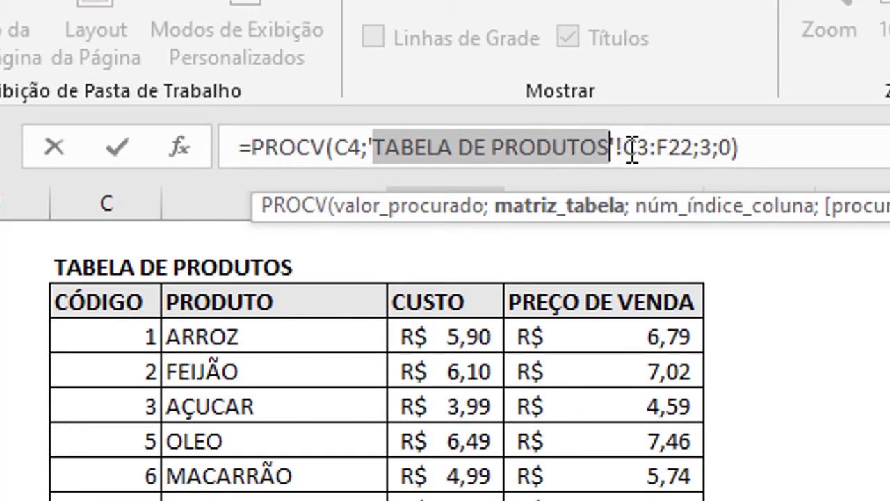
pyautogui.moveTo(625, 149); pyautogui.dragTo(693, 147)
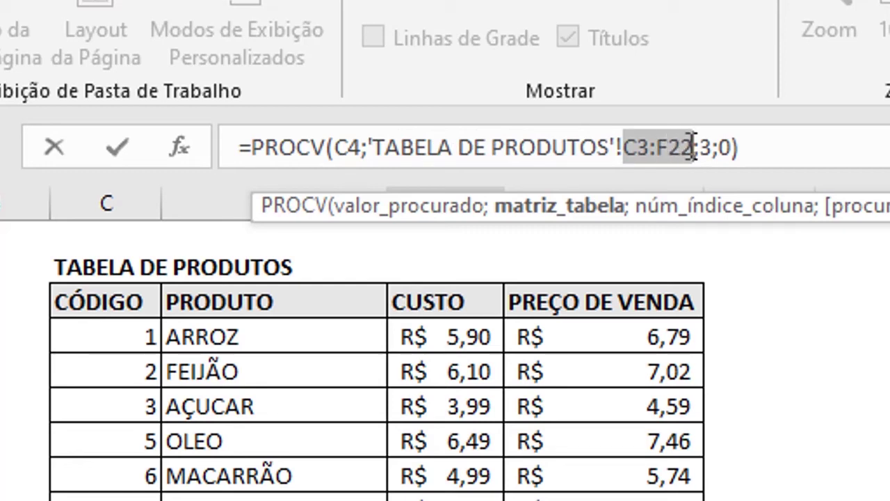
pyautogui.click(719, 149)
pyautogui.moveTo(711, 143)
pyautogui.mouseDown()
pyautogui.moveTo(698, 143)
pyautogui.moveTo(707, 144)
pyautogui.mouseUp()
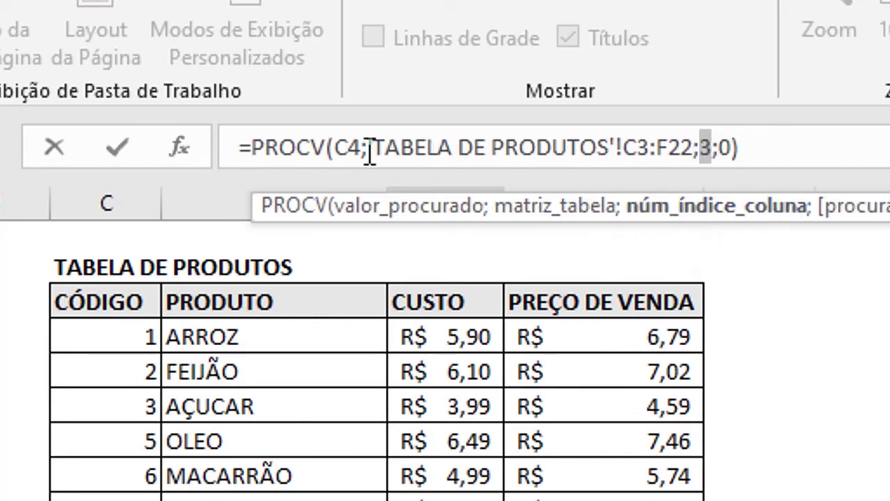
pyautogui.moveTo(363, 147); pyautogui.dragTo(341, 147)
pyautogui.click(348, 148)
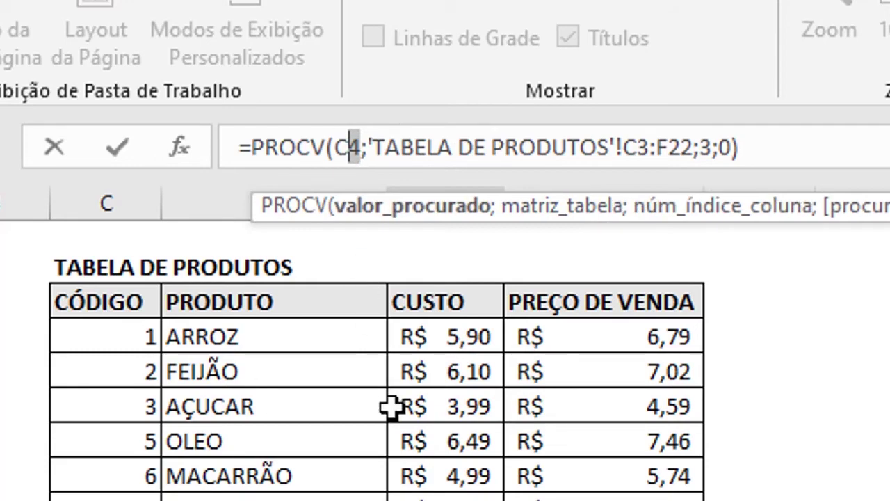
pyautogui.press('Return')
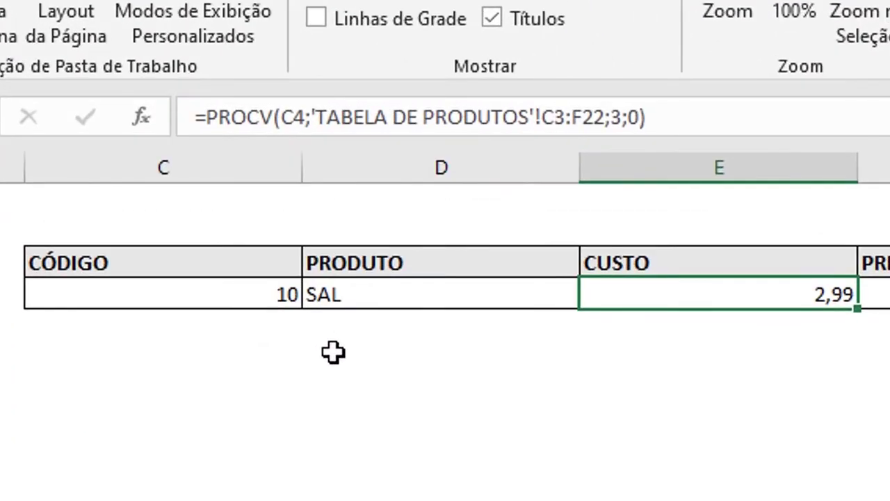
# Enter product code 14 in C4 and check the PRODUTO and CUSTO lookups in D4 and E4.
pyautogui.press('Down')
pyautogui.press('Left')
pyautogui.press('Left')
pyautogui.press('Left')
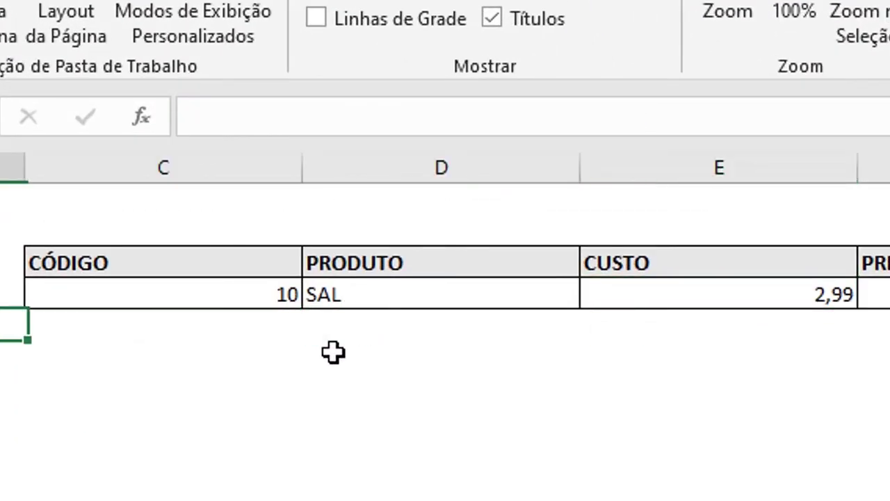
pyautogui.press('Up')
pyautogui.press('Right')
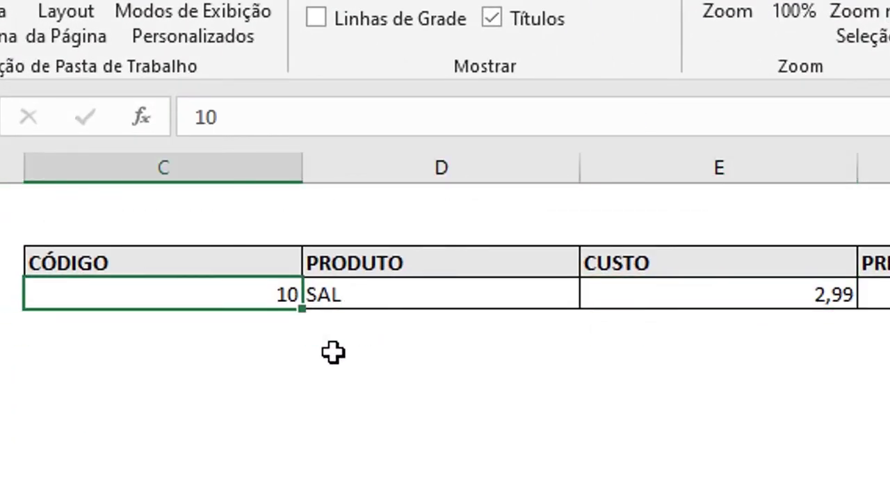
pyautogui.write('14')
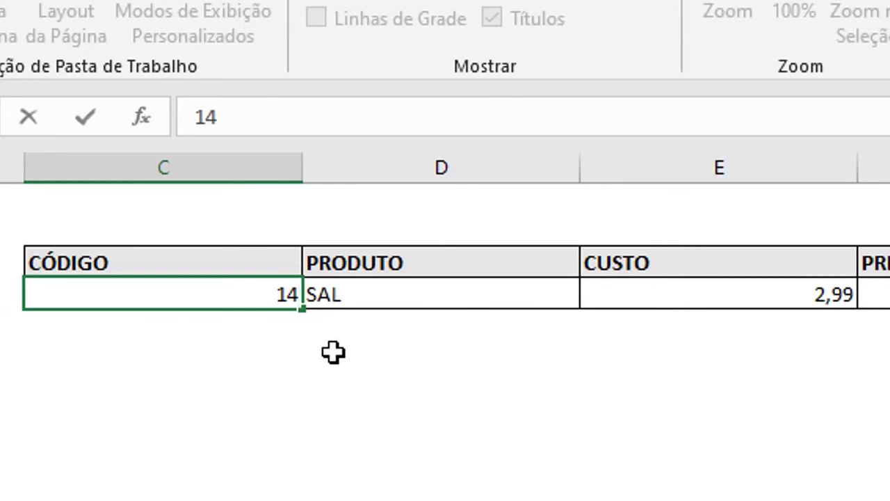
pyautogui.press('Return')
pyautogui.press('Up')
pyautogui.press('Right')
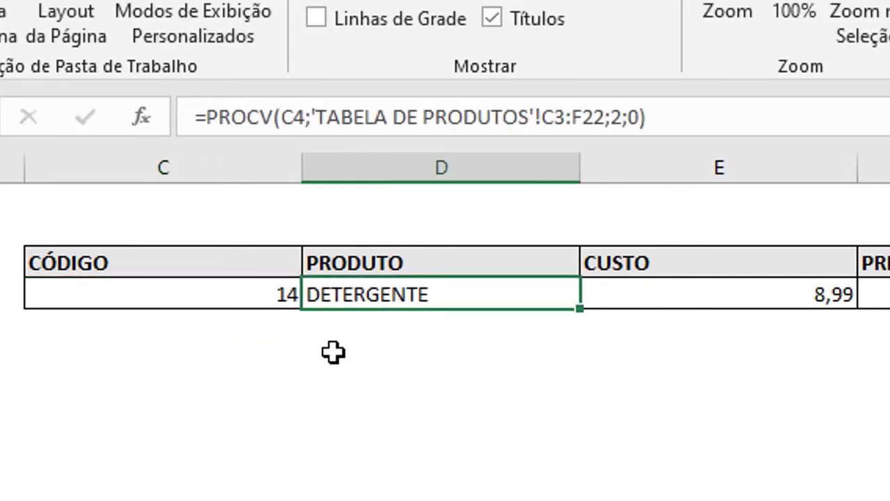
pyautogui.press('Right')
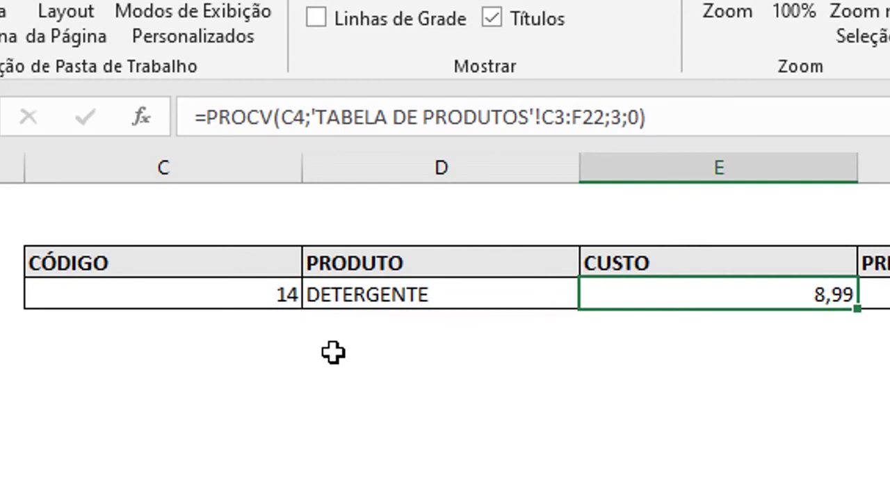
# Change the product code in C4 to 11 and check the product and cost lookups.
pyautogui.press('Down')
pyautogui.press('Up')
pyautogui.press('Left')
pyautogui.press('Left')
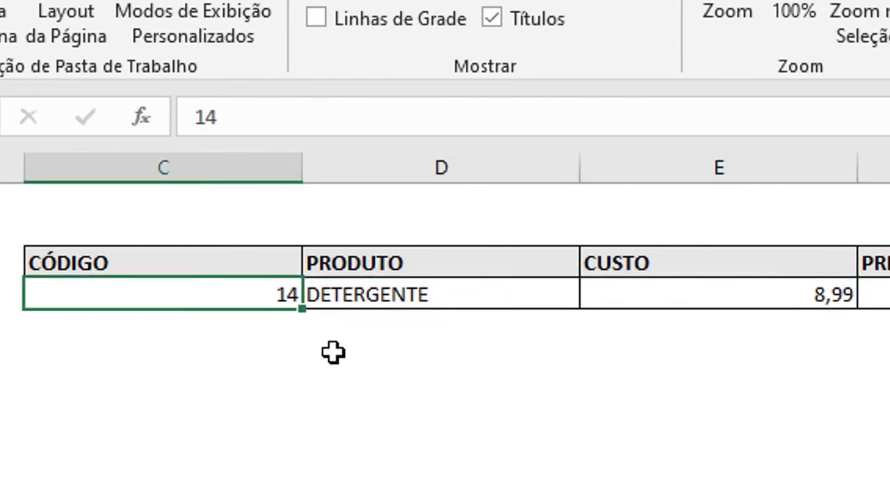
pyautogui.write('11')
pyautogui.press('Return')
pyautogui.press('Up')
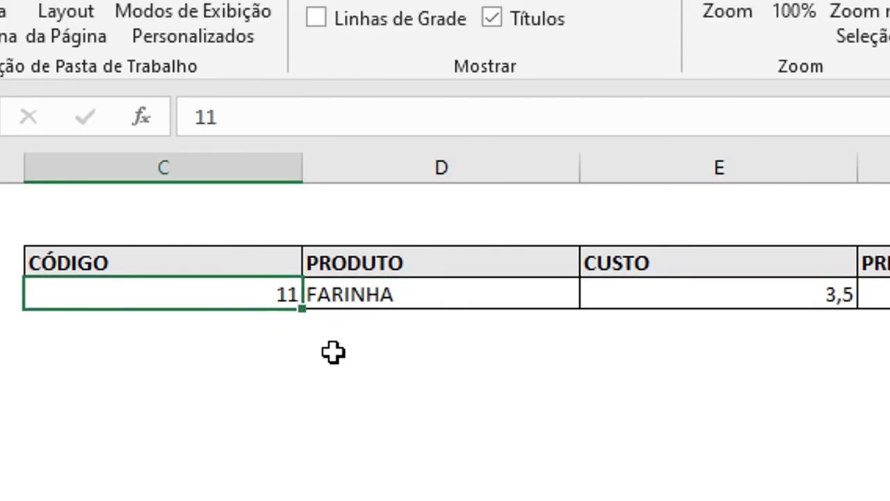
pyautogui.press('Right')
pyautogui.press('Right')
# Test both lookups with product code 8 in C4.
pyautogui.press('Left')
pyautogui.press('Left')
pyautogui.write('8')
pyautogui.press('Return')
pyautogui.press('Up')
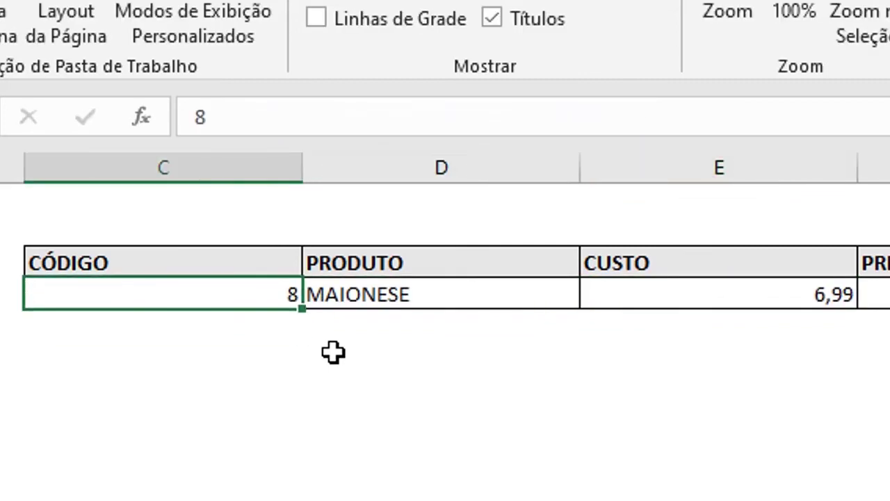
pyautogui.press('Right')
pyautogui.press('Right')
# Set the product code in C4 to 20, check both lookups, and select the PREÇO DE VENDA heading in F3.
pyautogui.press('Left')
pyautogui.press('Left')
pyautogui.write('20')
pyautogui.press('Return')
pyautogui.press('Up')
pyautogui.press('Right')
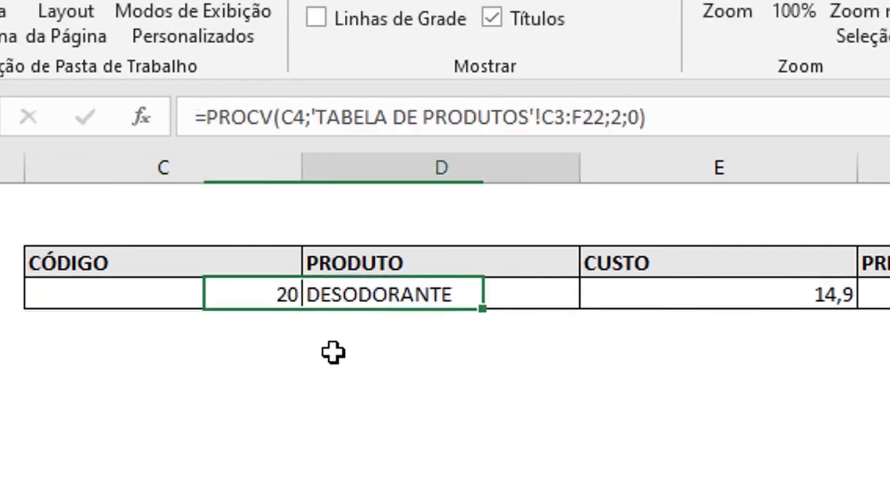
pyautogui.press('Right')
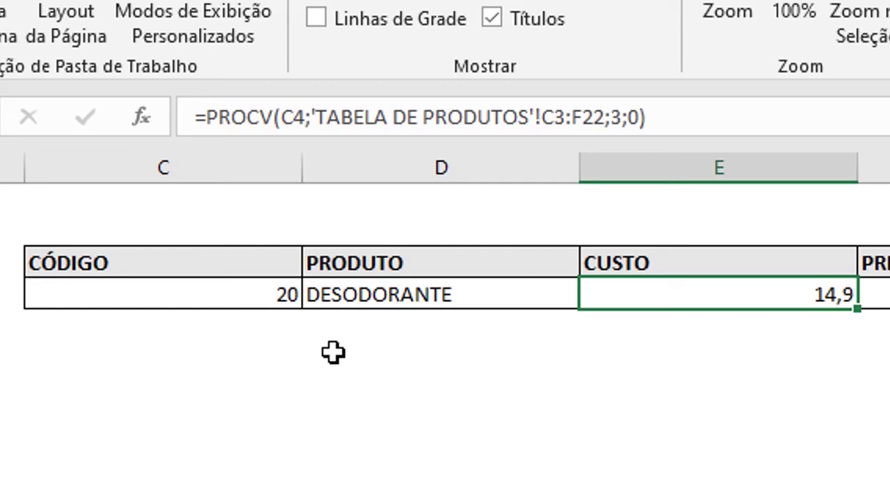
pyautogui.press('Right')
pyautogui.press('Up')
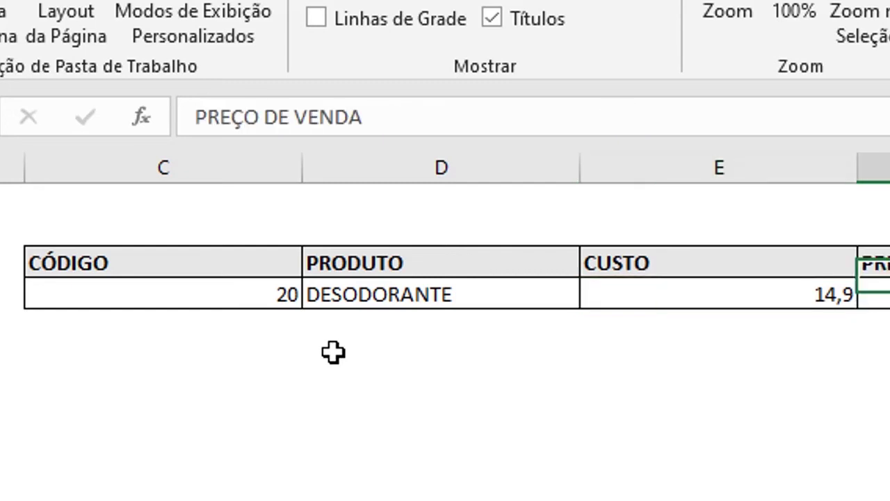
# Examine the row 4 entries under CÓDIGO, PRODUTO and CUSTO, including the existing PROCV formula in E4.
pyautogui.press('Down')
pyautogui.press('Up')
pyautogui.press('Down')
pyautogui.press('Left')
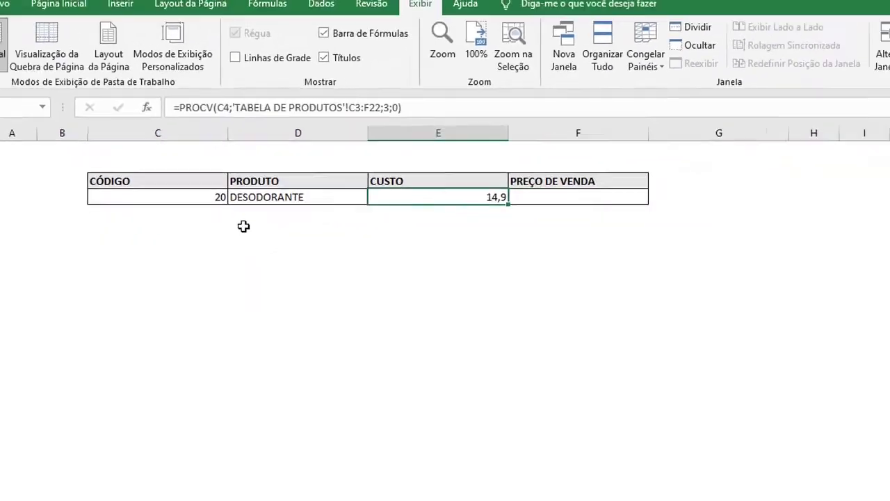
pyautogui.press('Left')
pyautogui.press('Left')
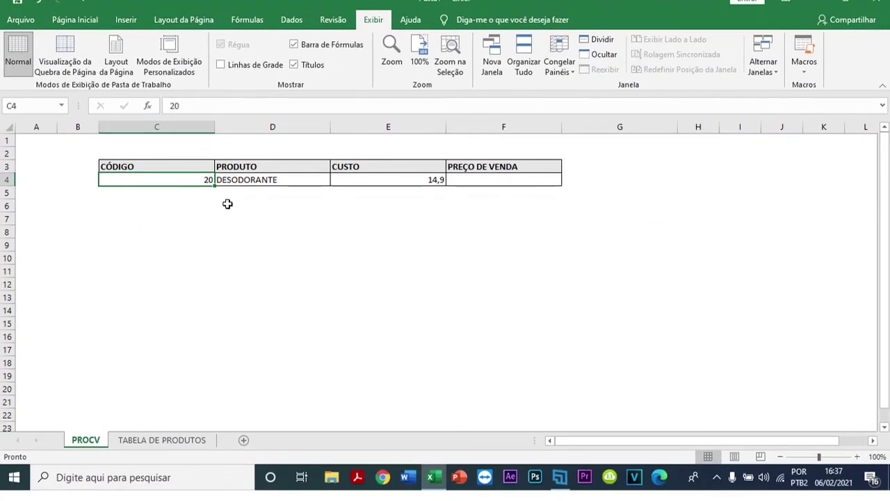
pyautogui.press('Right')
pyautogui.press('Right')
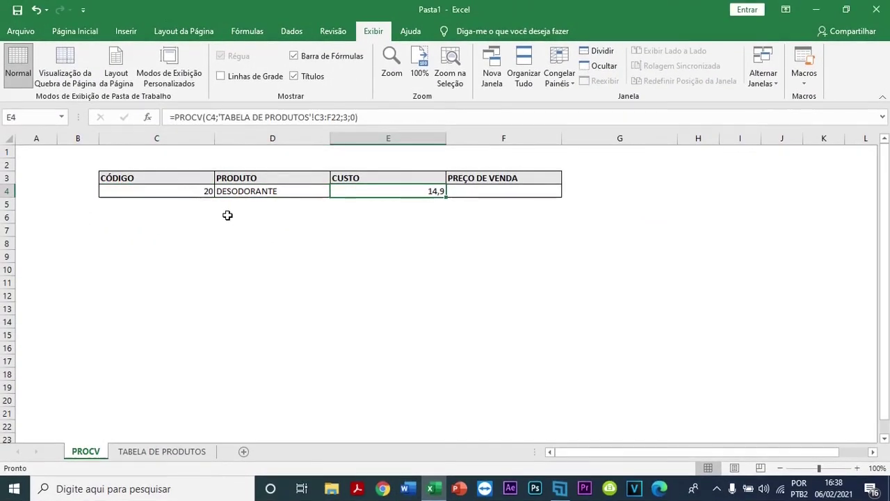
# Start a PROCV formula in F4 with C4 as lookup value and C3:F22 on TABELA DE PRODUTOS as the table range.
pyautogui.press('Right')
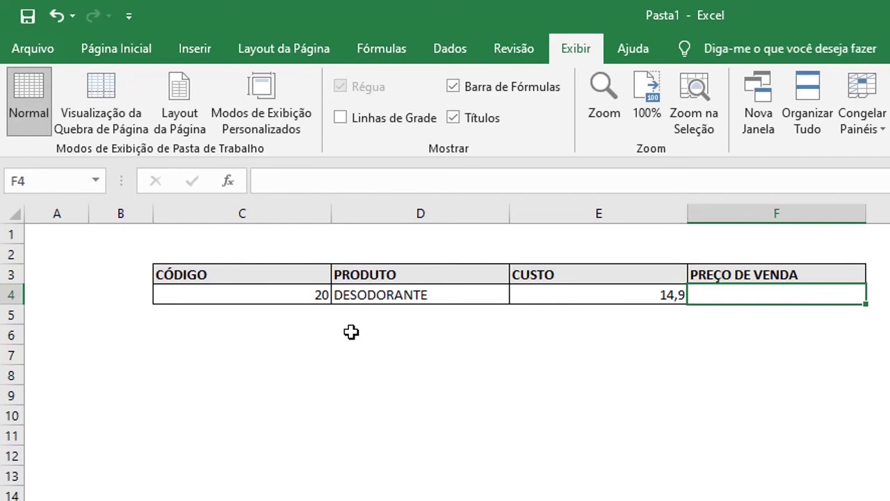
pyautogui.write('=')
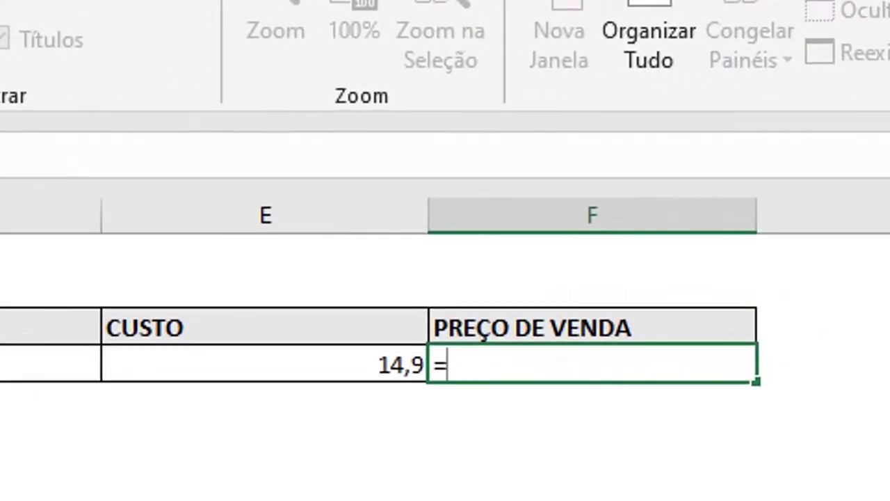
pyautogui.write('PROCV(')
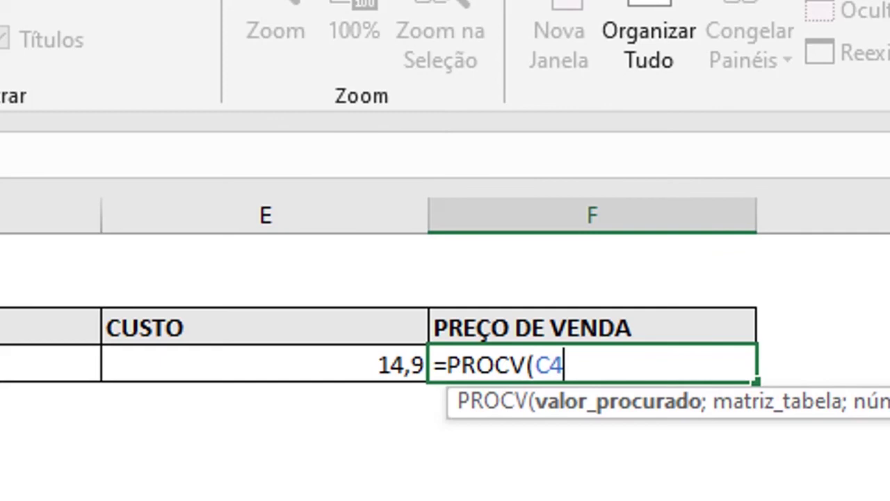
pyautogui.write(";'TABELA DE PRODUTOS'!")
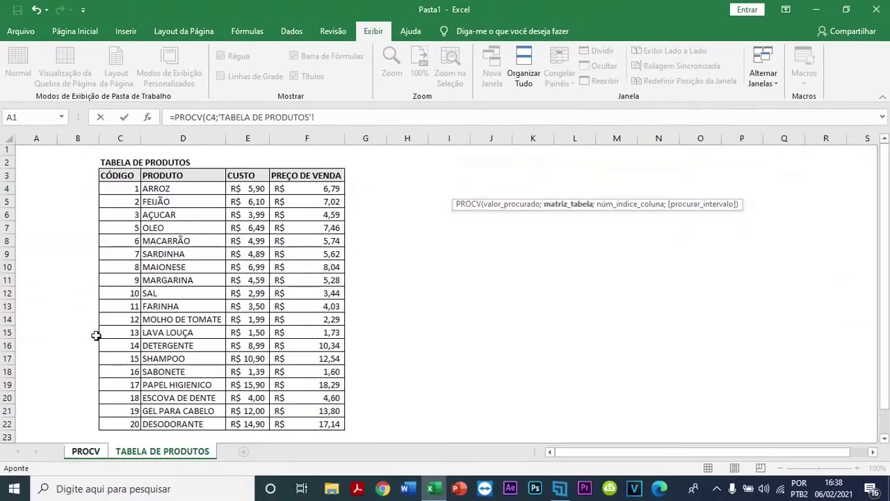
pyautogui.moveTo(119, 175); pyautogui.dragTo(286, 208)
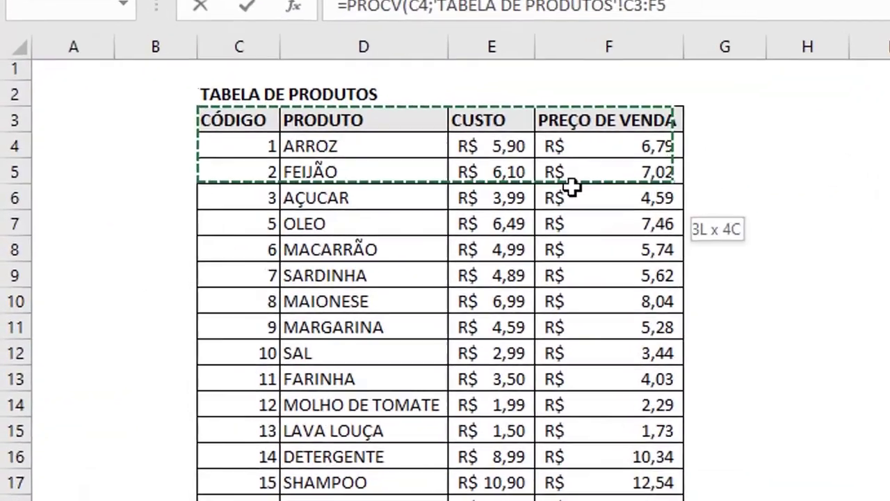
pyautogui.moveTo(570, 187); pyautogui.dragTo(626, 500)
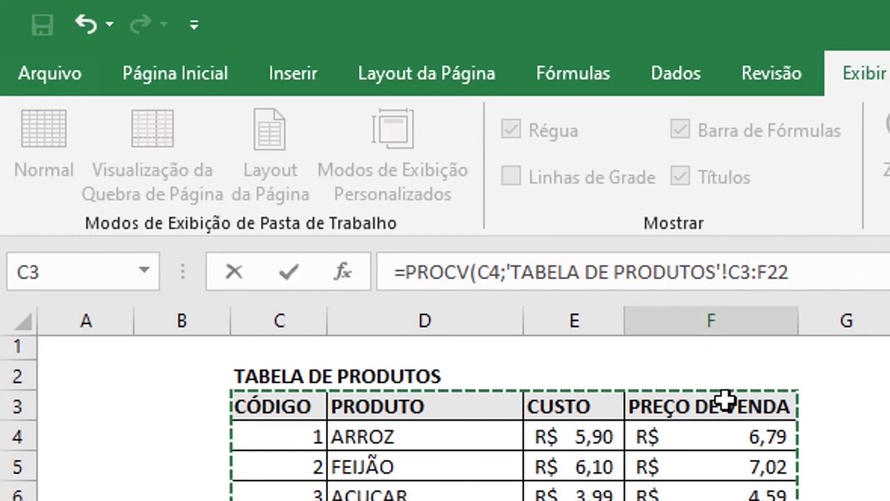
# Complete the F4 formula with column index 4 and exact match 0, giving =PROCV(C4;'TABELA DE PRODUTOS'!C3:F22;4;0).
pyautogui.write(';')
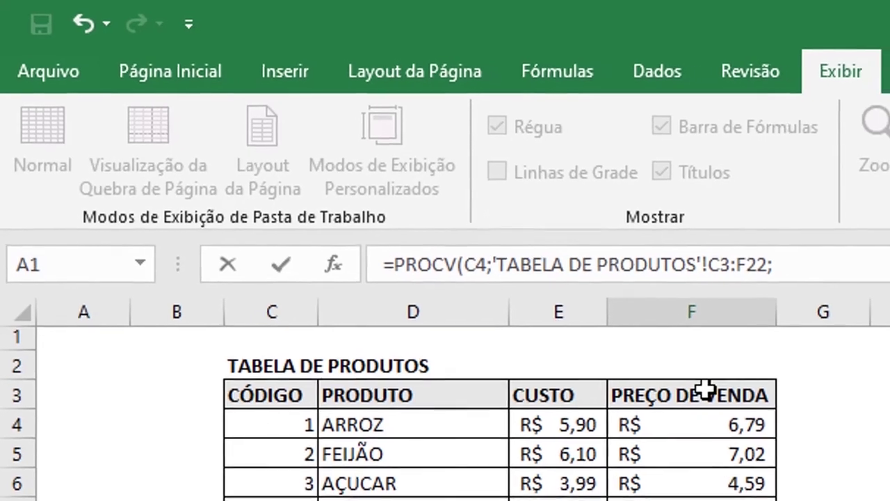
pyautogui.write('4')
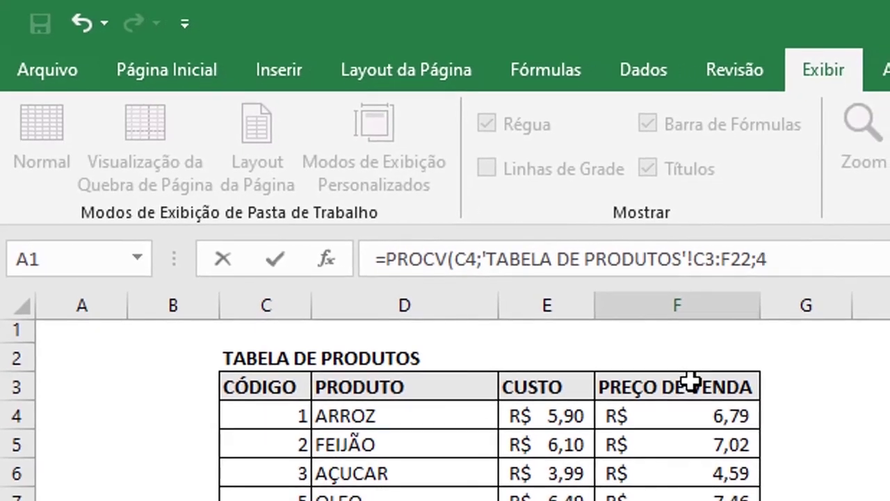
pyautogui.write(';')
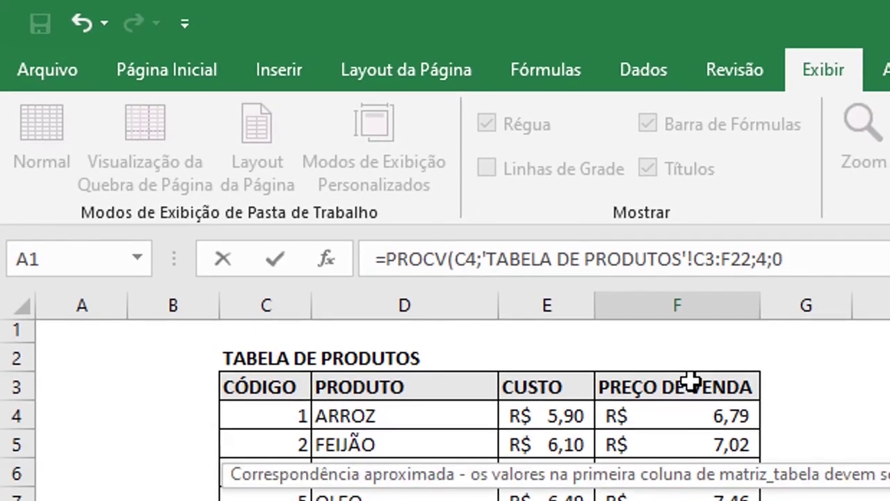
pyautogui.write('0)')
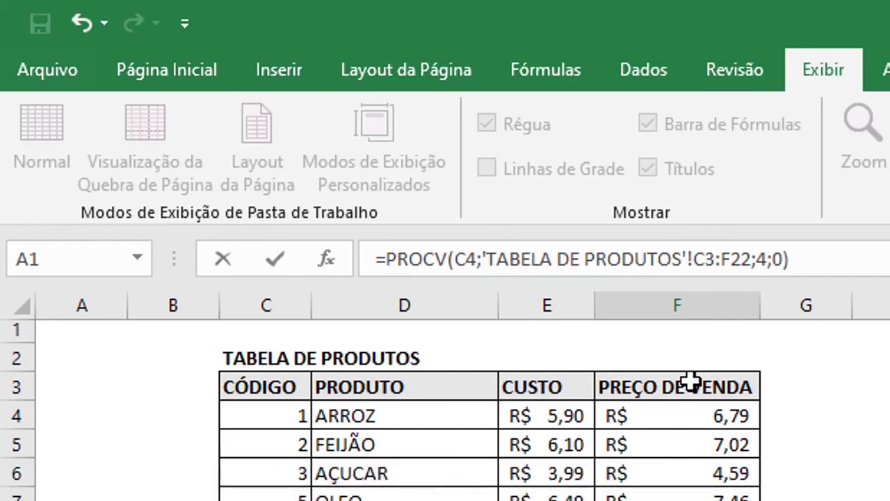
pyautogui.moveTo(786, 259); pyautogui.dragTo(772, 258)
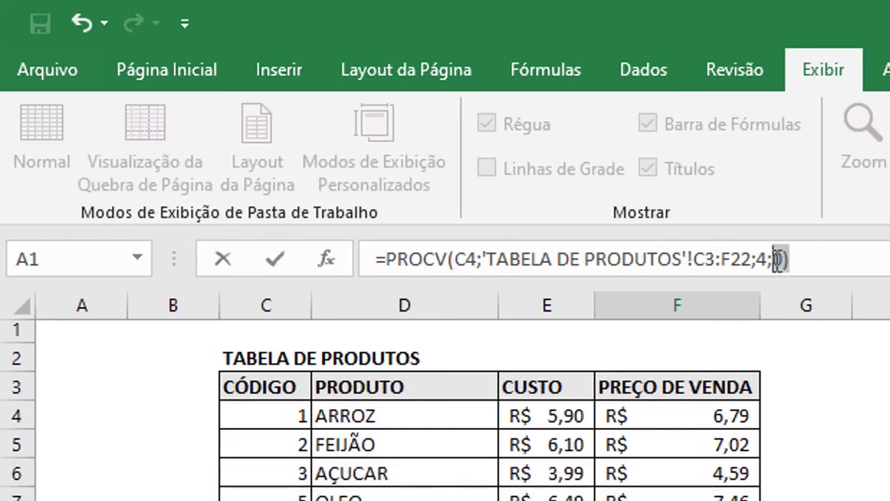
pyautogui.click(449, 259)
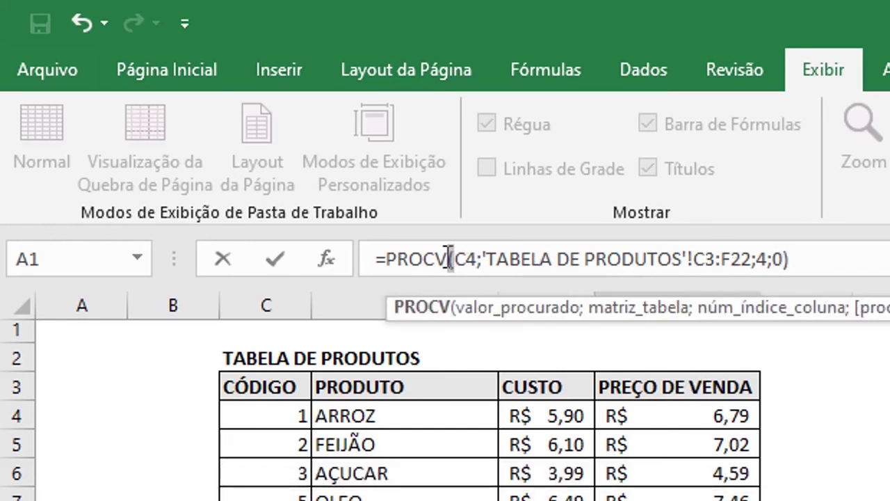
pyautogui.click(788, 259)
pyautogui.press('Return')
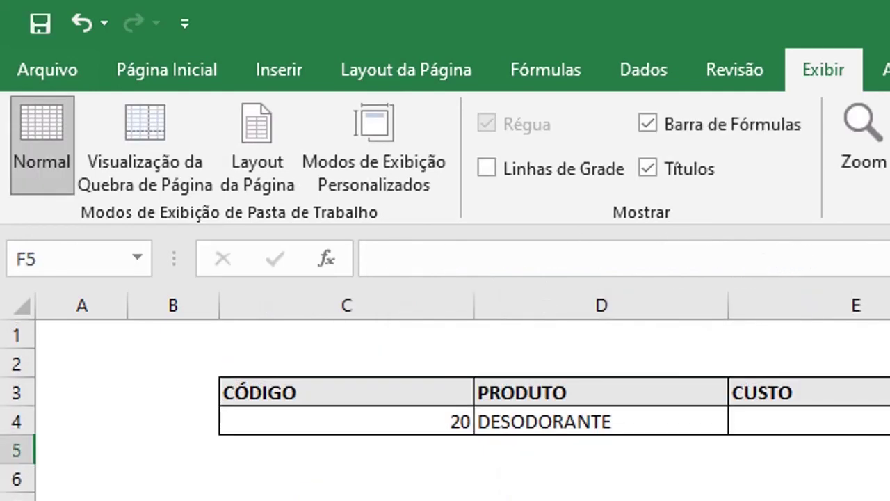
# Apply the thousands-separator number style to the sale price in F4.
pyautogui.press('Up')
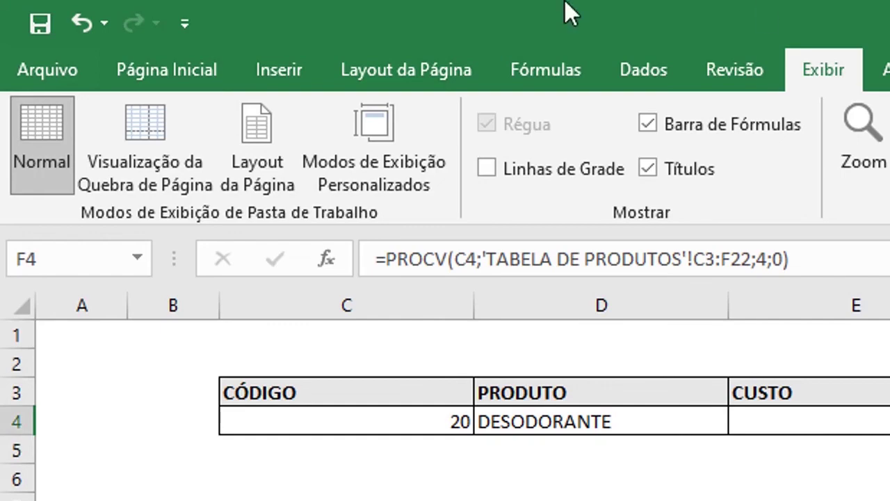
pyautogui.click(209, 73)
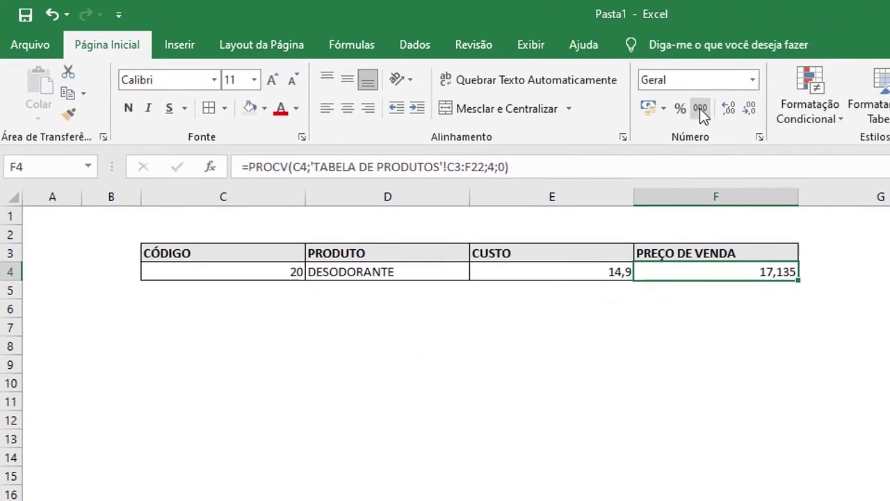
pyautogui.click(700, 110)
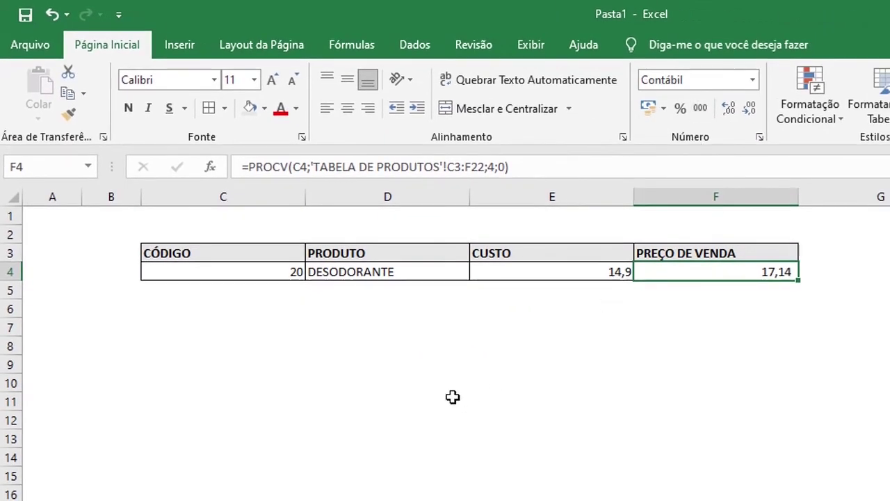
# Set the product code in C4 to 10 to test the three lookups.
pyautogui.press('Left')
pyautogui.press('Left')
pyautogui.press('Left')
pyautogui.write('10')
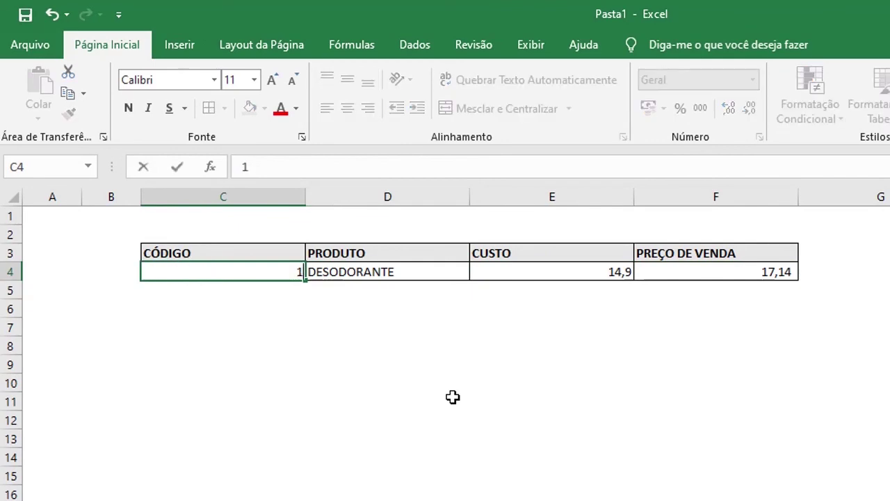
pyautogui.press('Return')
pyautogui.press('Up')
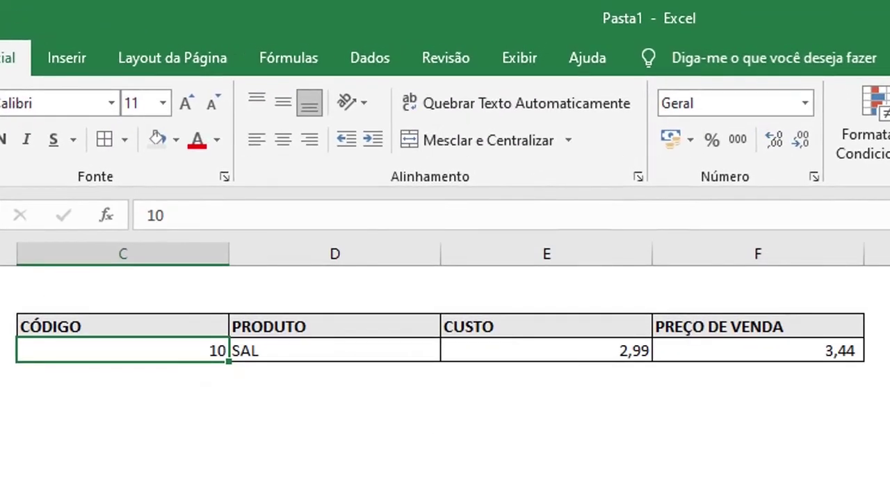
# Check the PRODUTO, CUSTO and PREÇO DE VENDA lookups in D4 to F4, and return to the code cell C4.
pyautogui.press('Right')
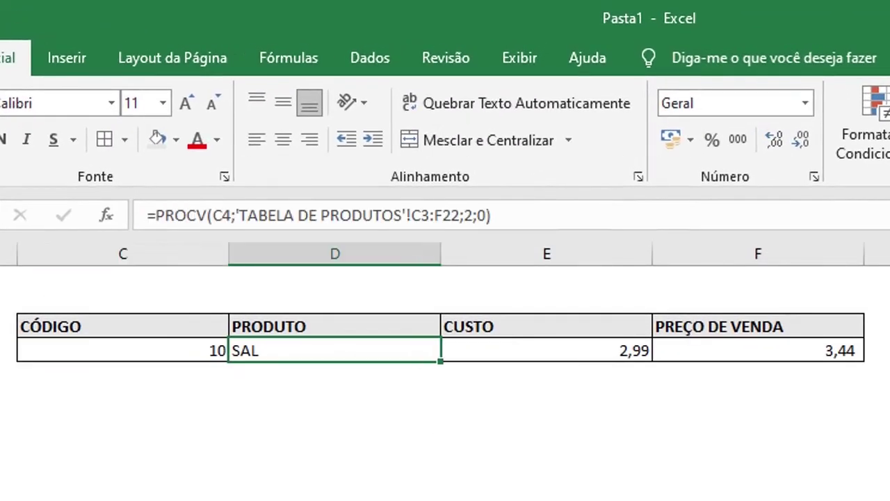
pyautogui.press('Right')
pyautogui.press('Up')
pyautogui.press('Down')
pyautogui.press('Right')
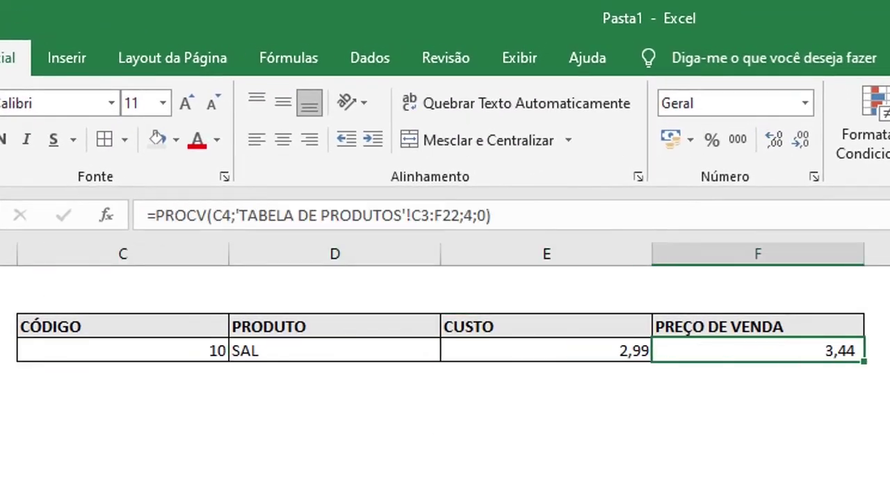
pyautogui.press('Left')
pyautogui.press('Left')
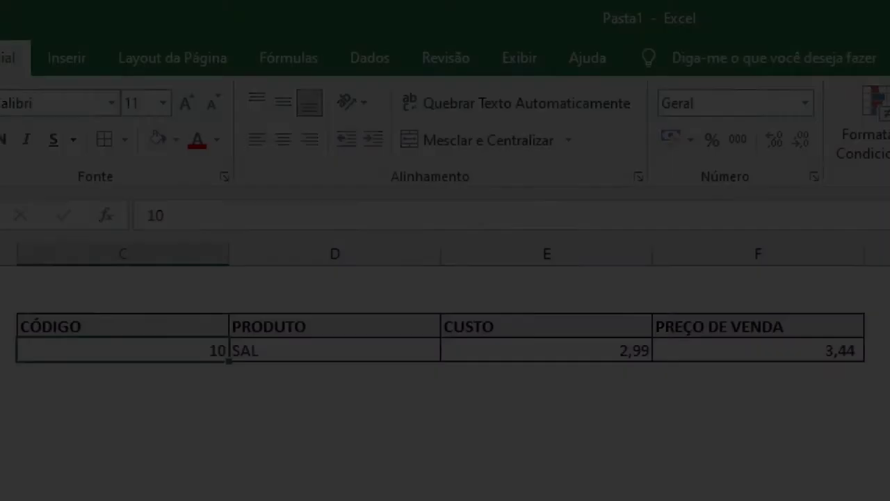